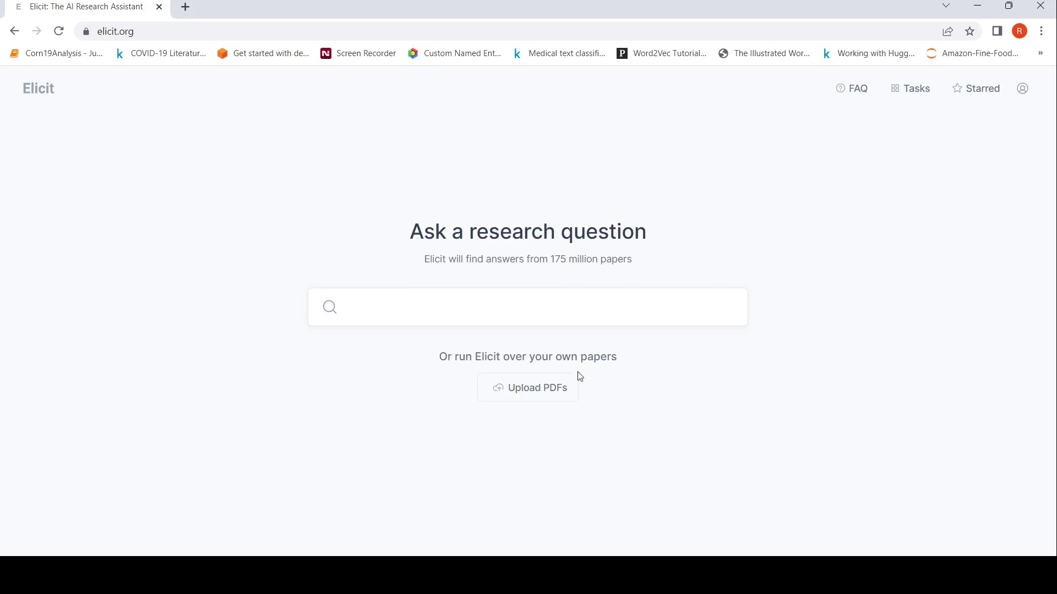
Enter the question 'What is the effect of probitoics on gut health?' and select the misspelled 'probitoics'
left_click(471, 301)
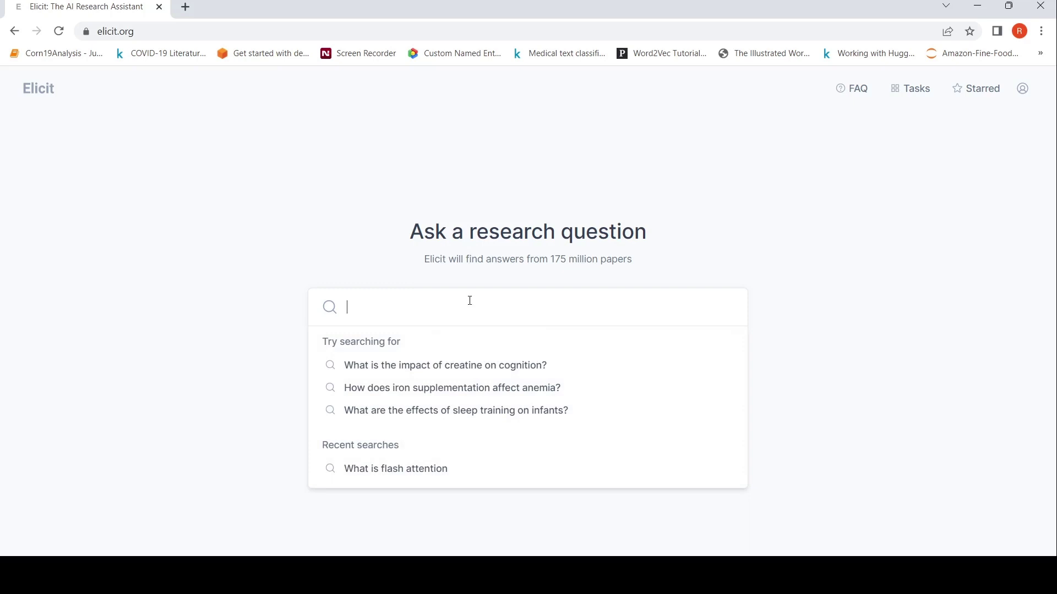
type("What is ")
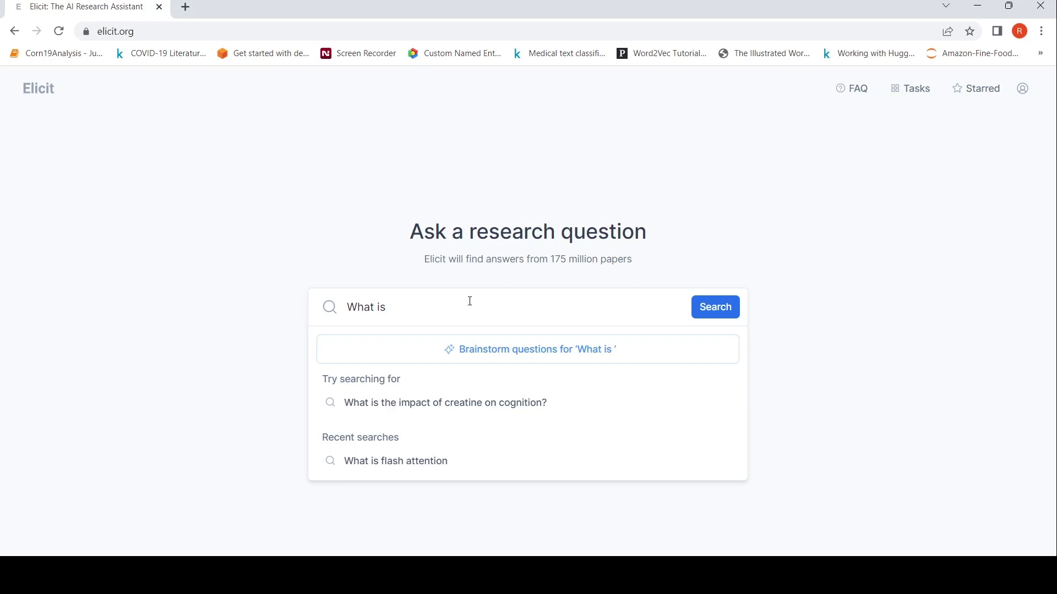
type("the ef")
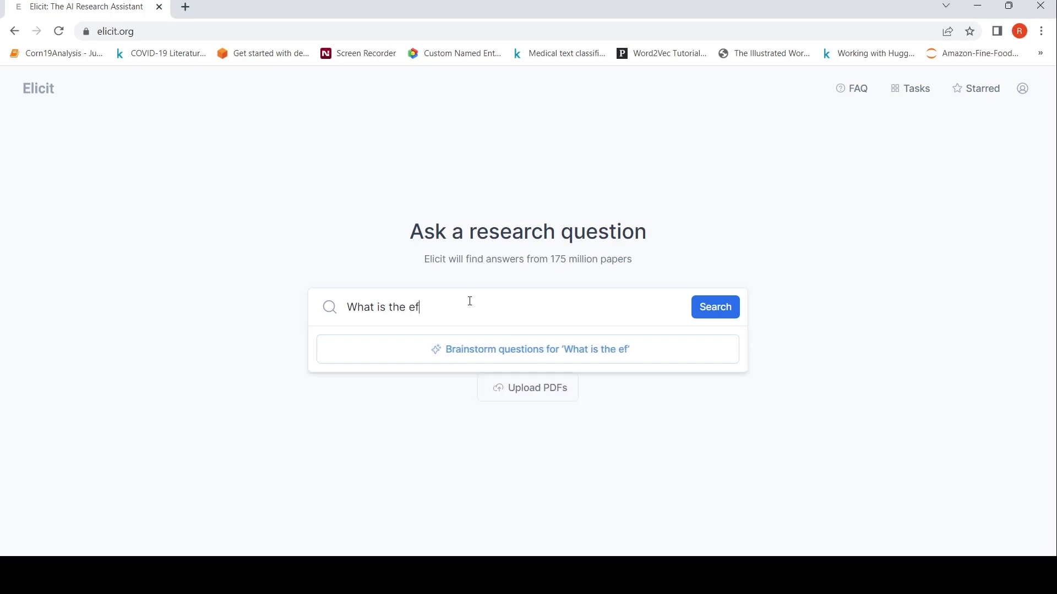
type("fec")
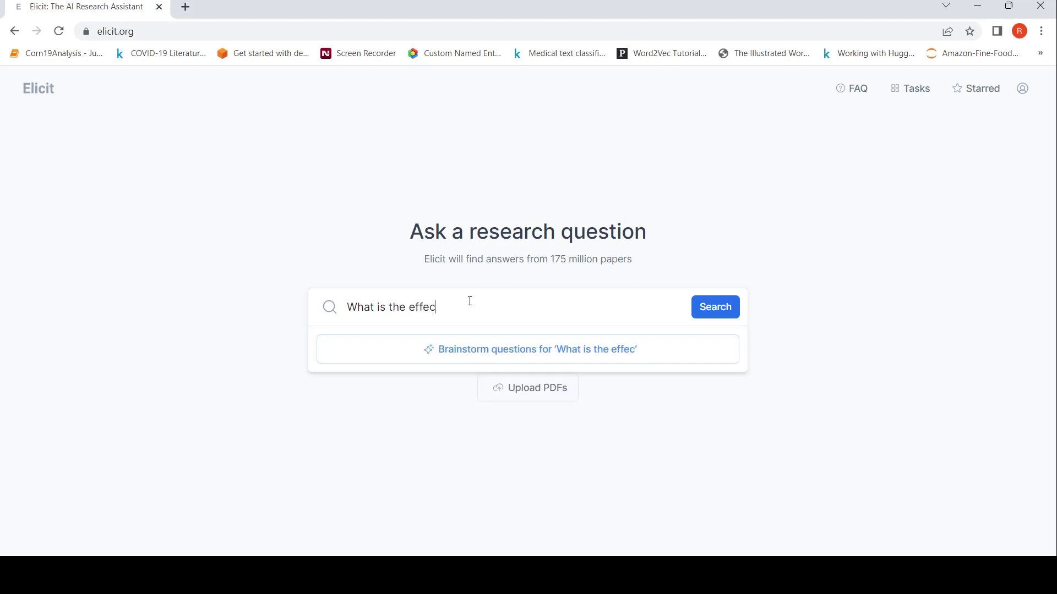
type("t of pr")
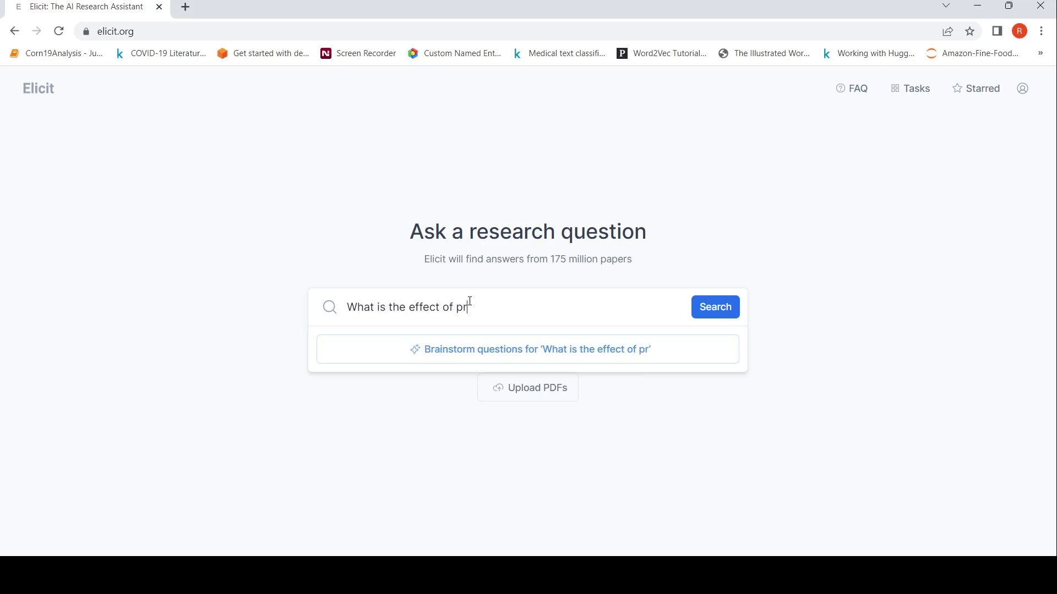
type("obitoics o")
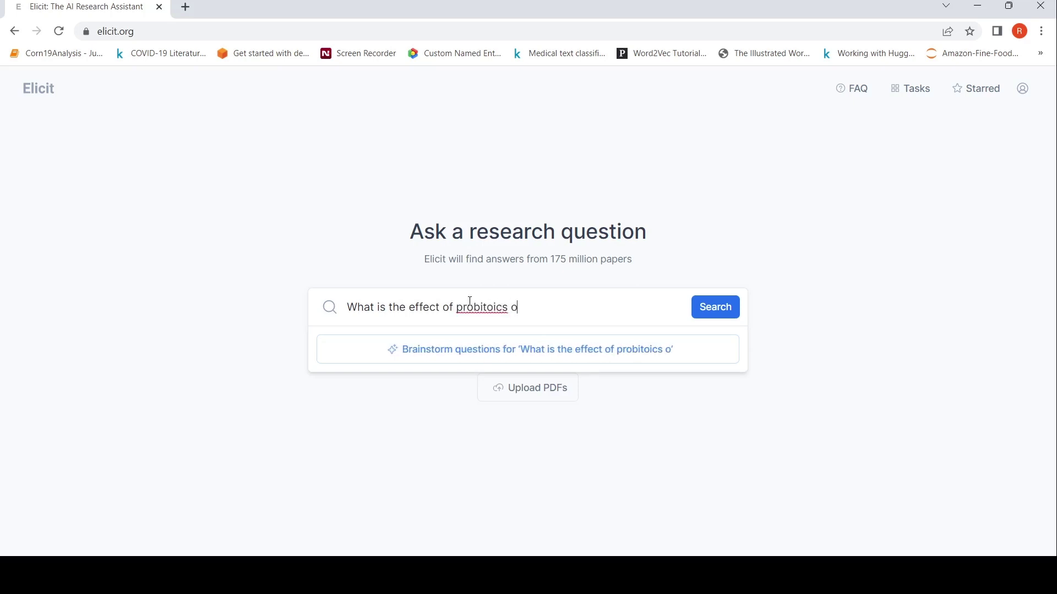
type("n gu")
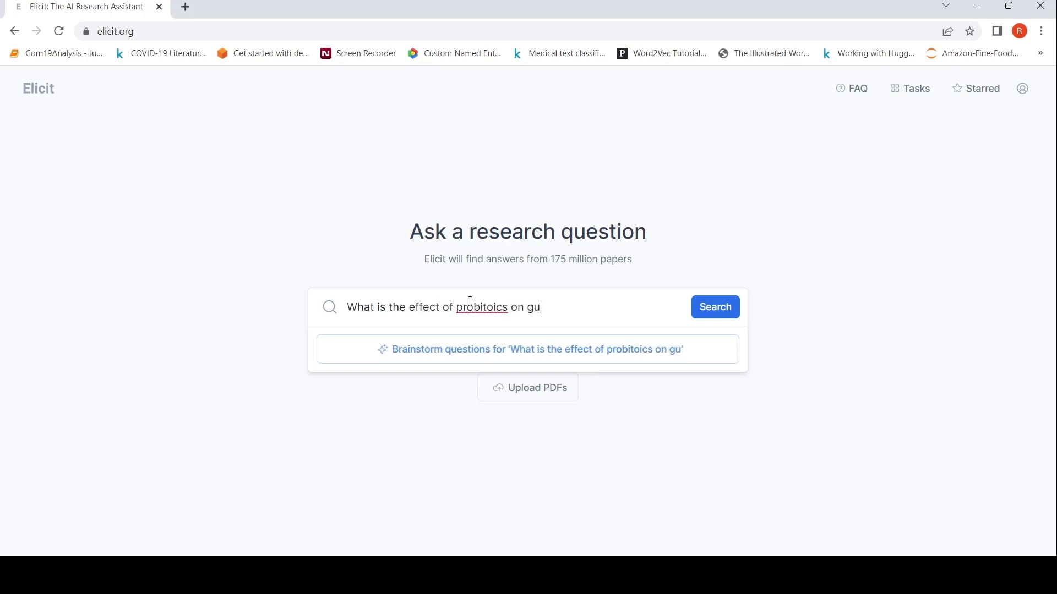
type("t health?")
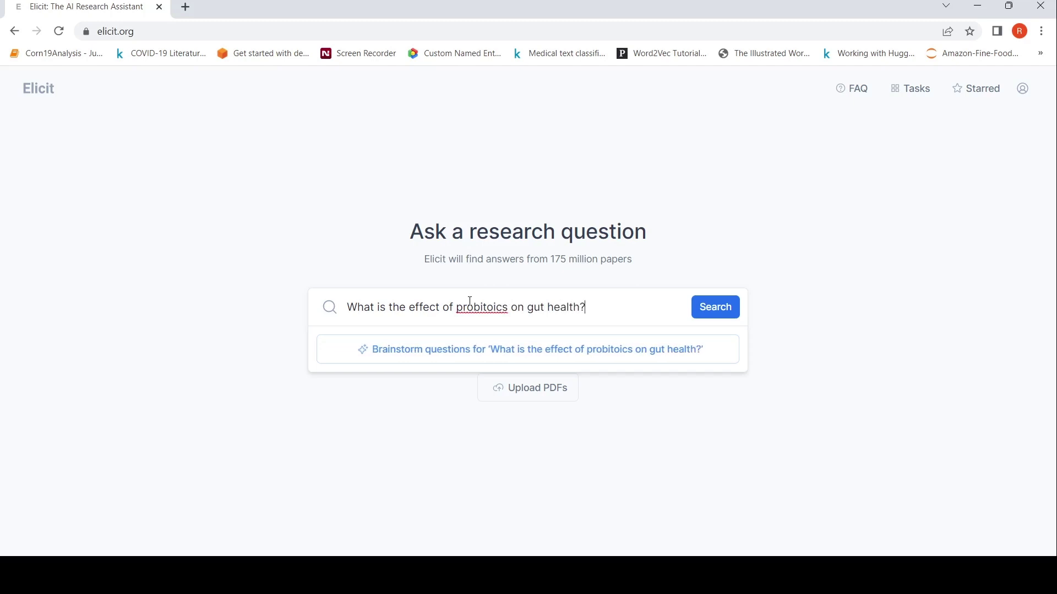
double_click(484, 307)
Retype the word as 'probiotics' and run the search for the gut health question
type("probiotics")
left_click(711, 314)
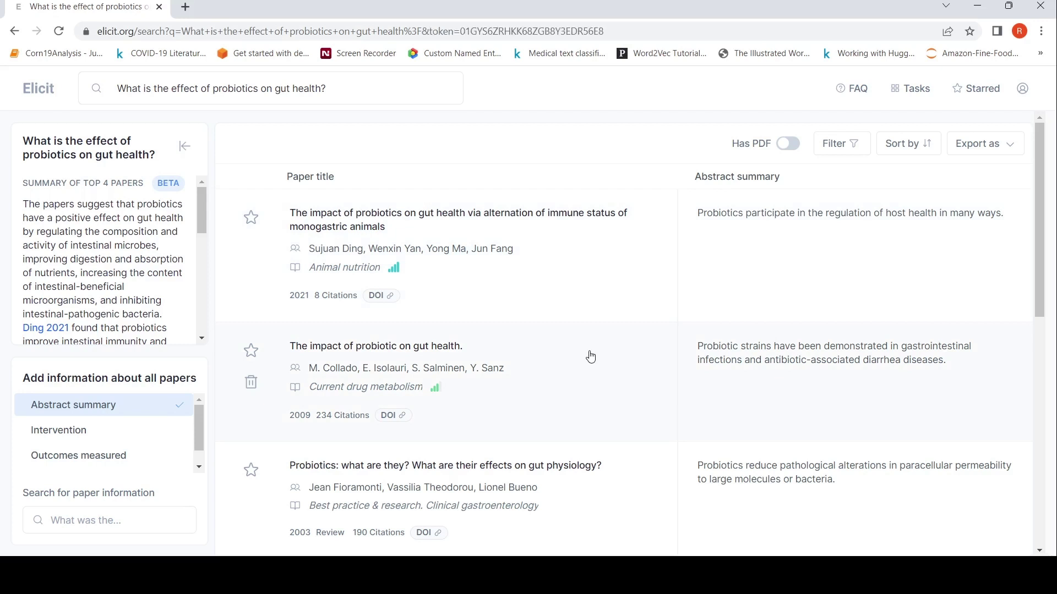
Add Outcomes measured and Intervention as extra columns for all papers
left_click(93, 465)
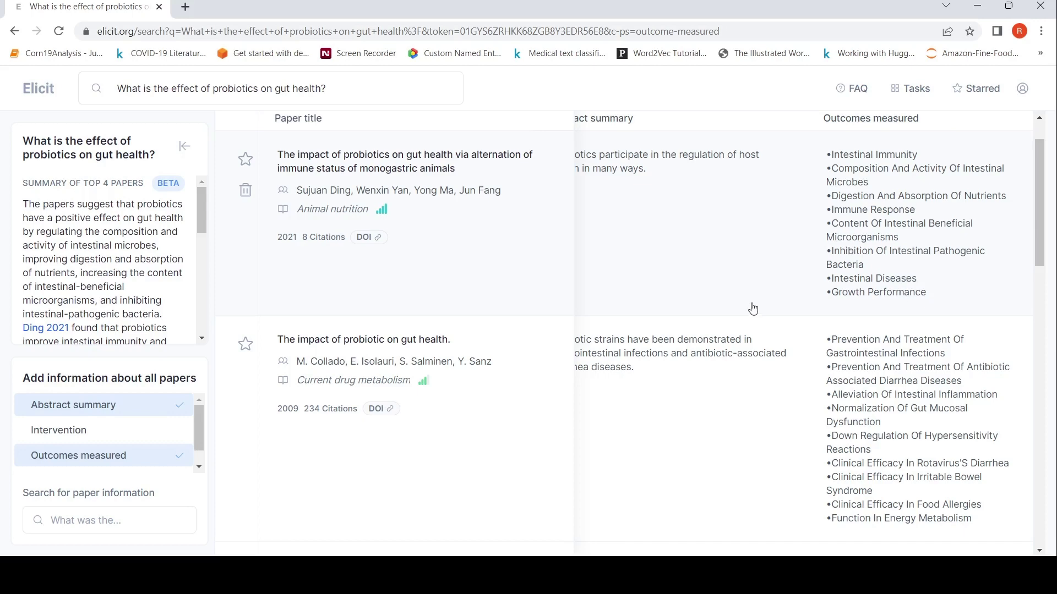
scroll(753, 312, "down", 15)
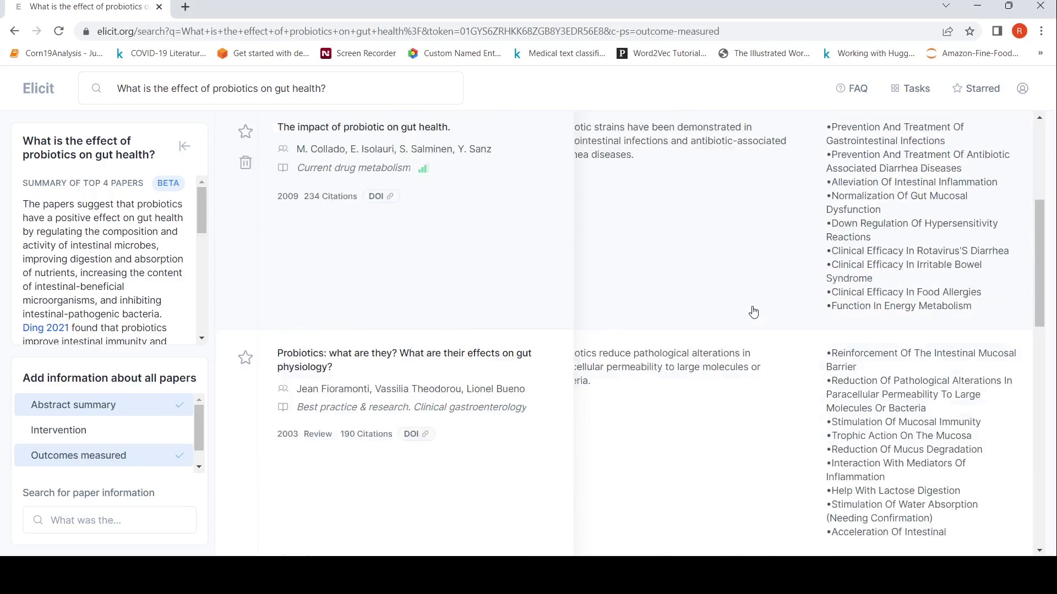
scroll(753, 313, "down", 5)
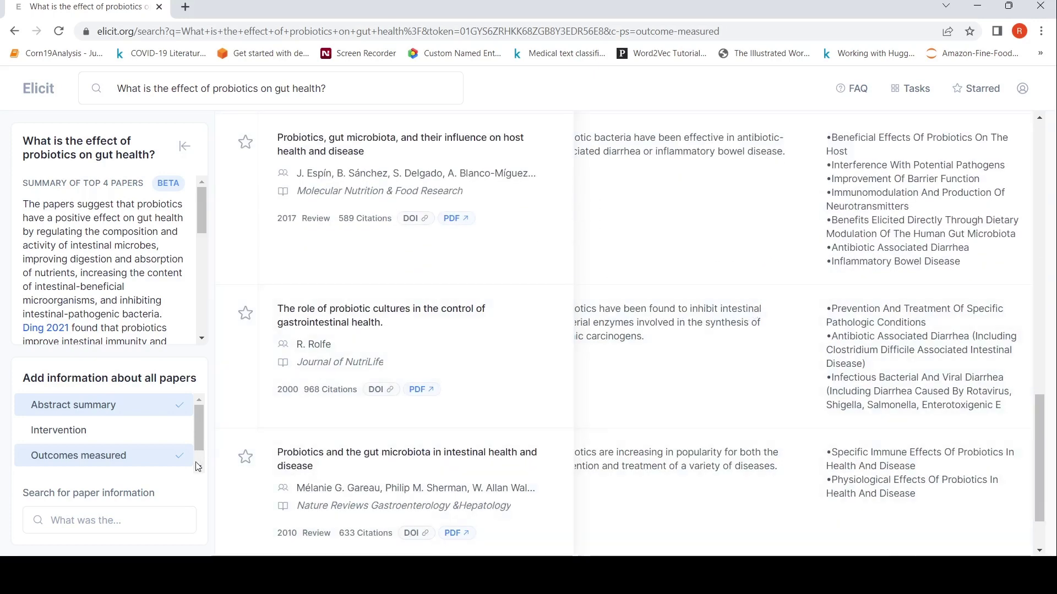
left_click(147, 435)
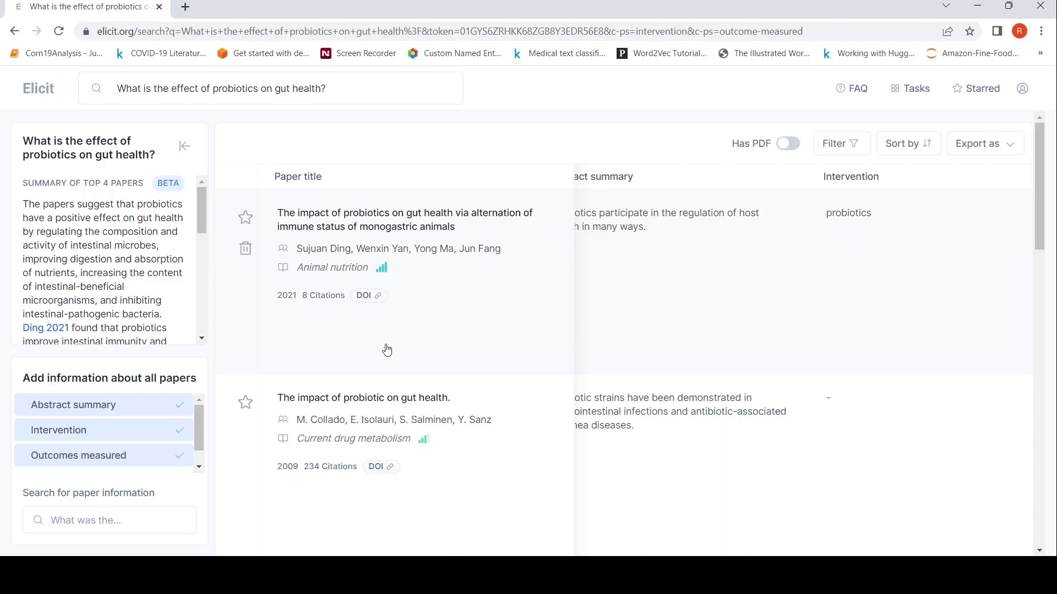
Add a Number of participants column and scroll through the results to review it
scroll(146, 438, "down", 1)
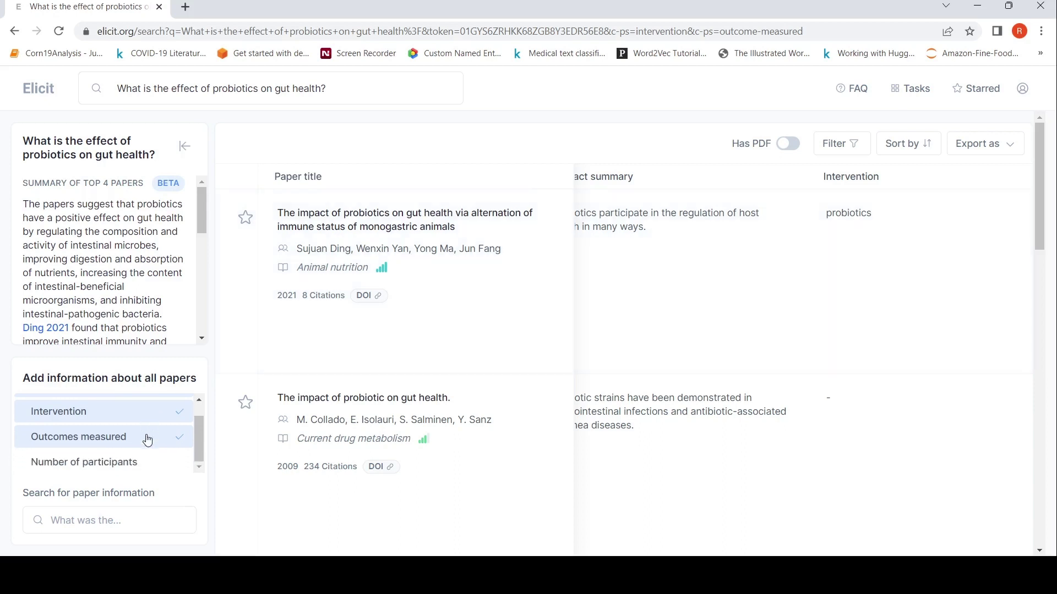
left_click(131, 463)
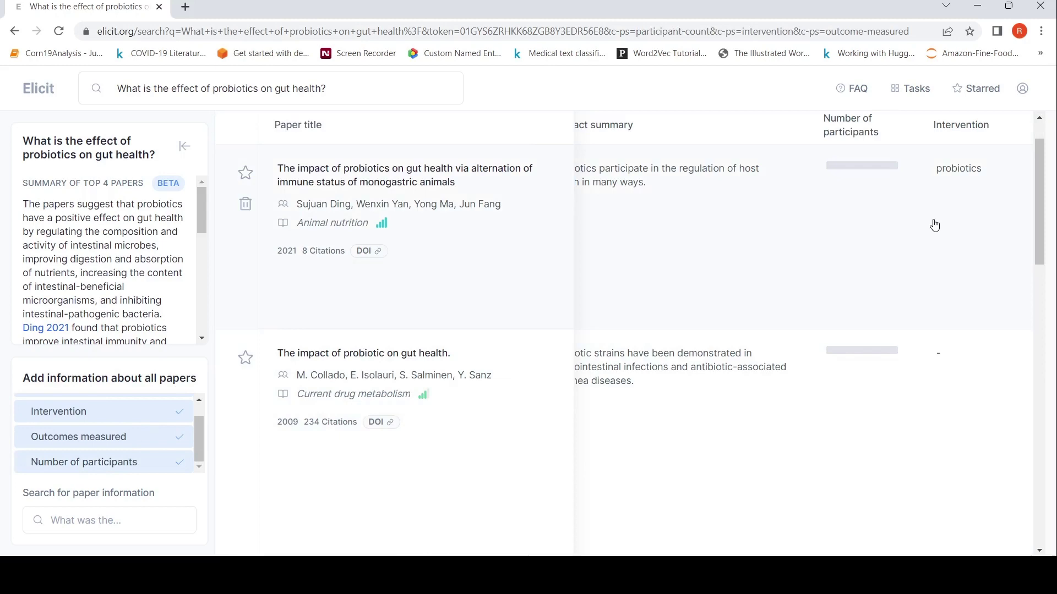
scroll(881, 265, "down", 10)
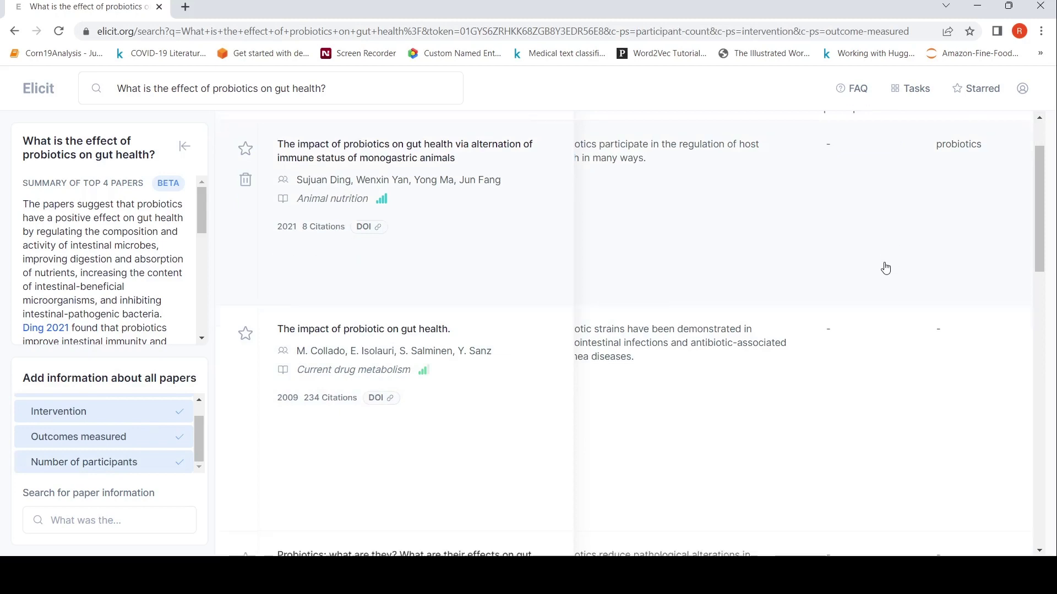
scroll(886, 269, "down", 5)
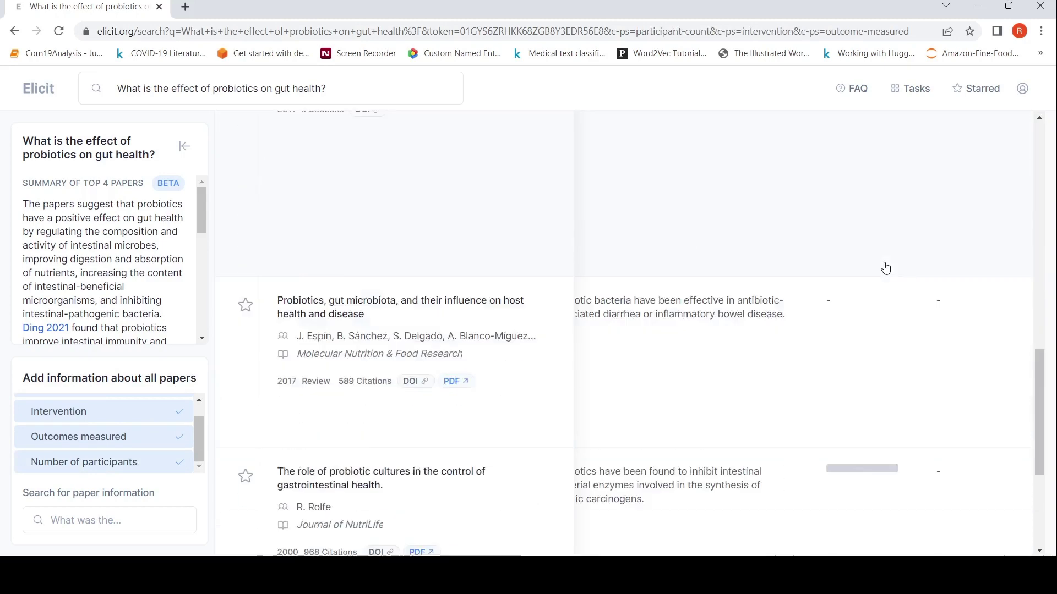
scroll(886, 269, "down", 3)
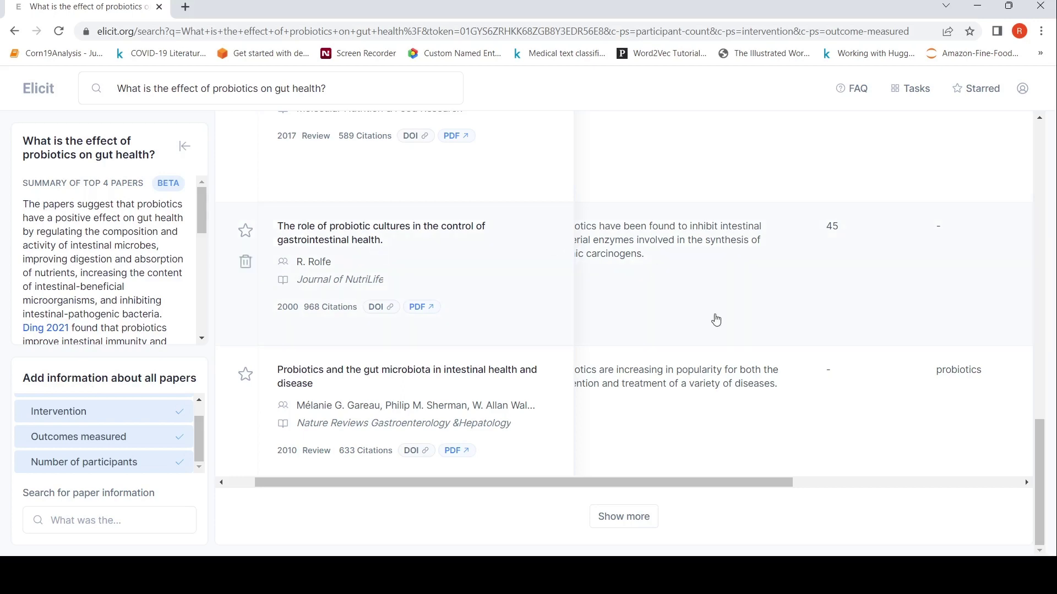
scroll(716, 322, "up", 15)
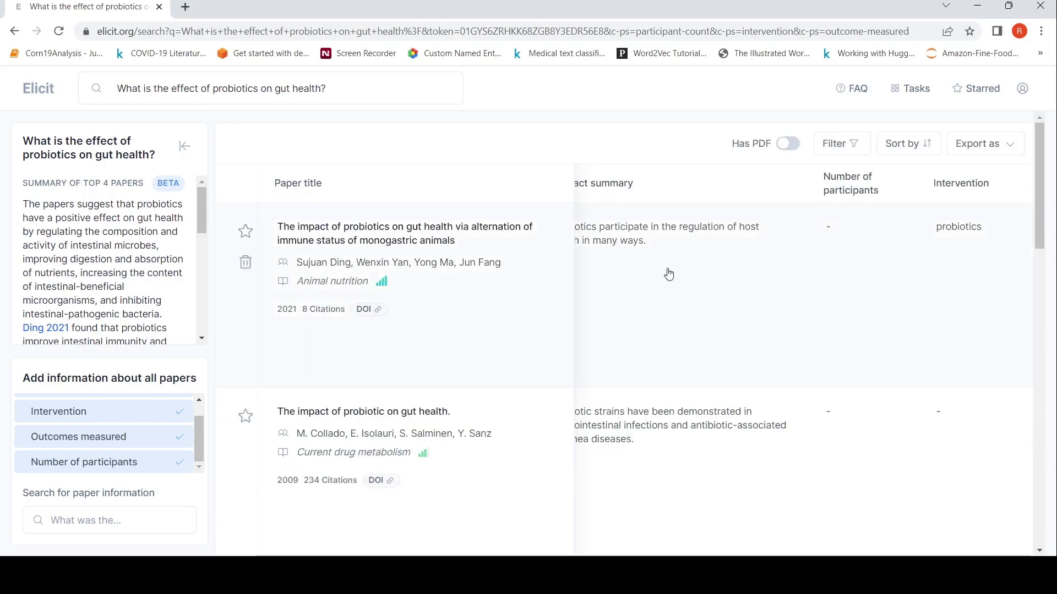
Check the BIB/CSV export formats, then sort the papers by Year, newest first
left_click(1007, 150)
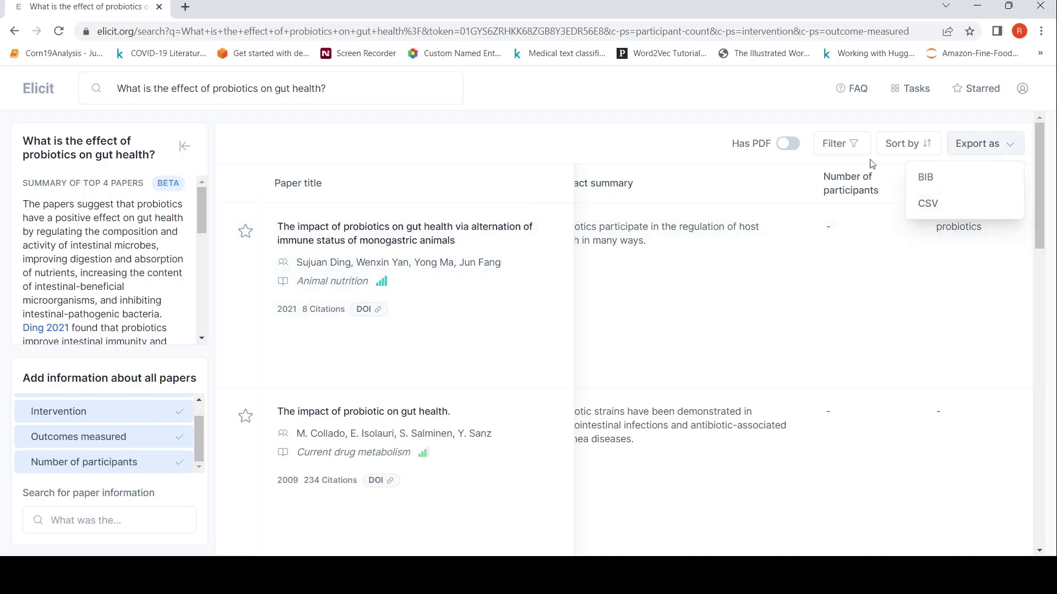
left_click(909, 144)
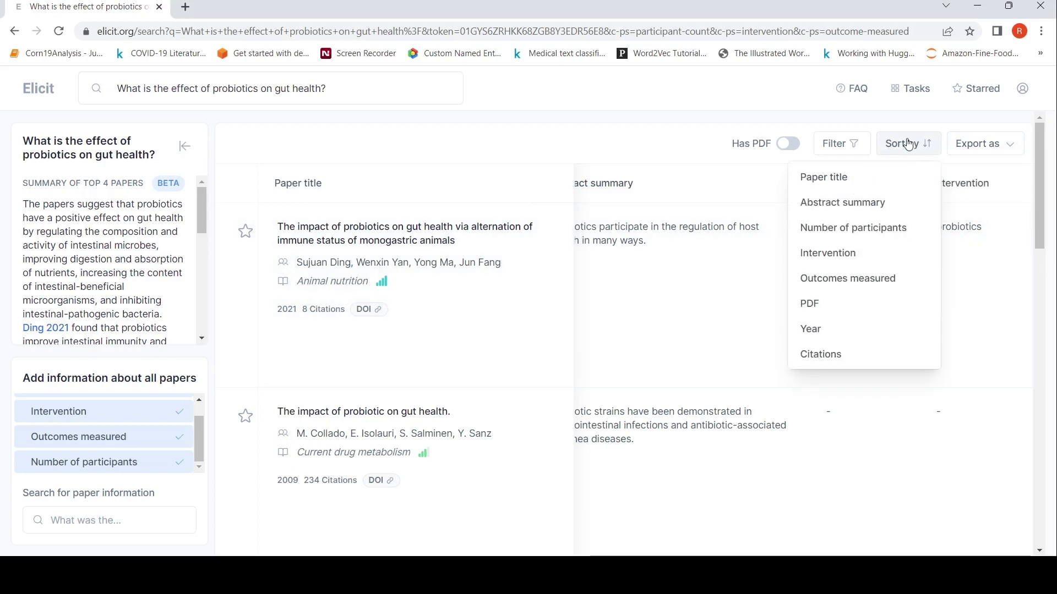
left_click(834, 328)
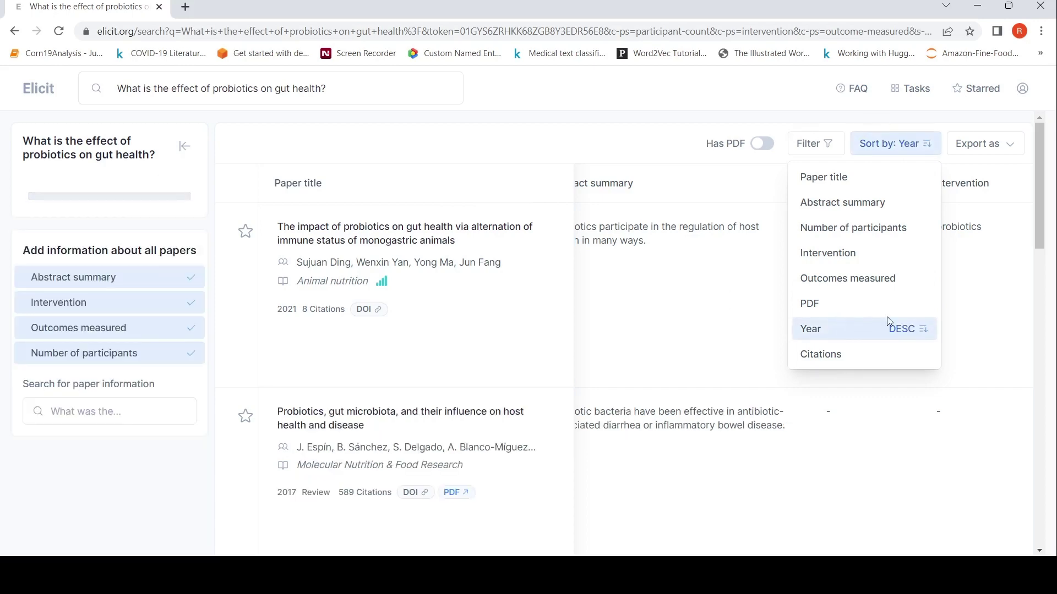
View the first paper's details and abstract, then return to the sorted table
left_click(618, 264)
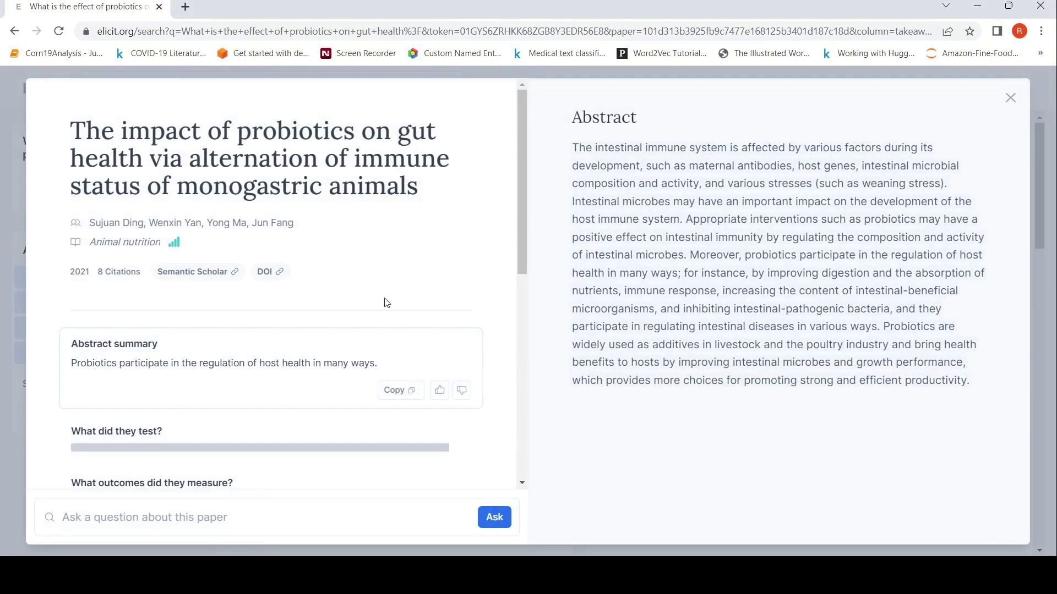
left_click(1011, 98)
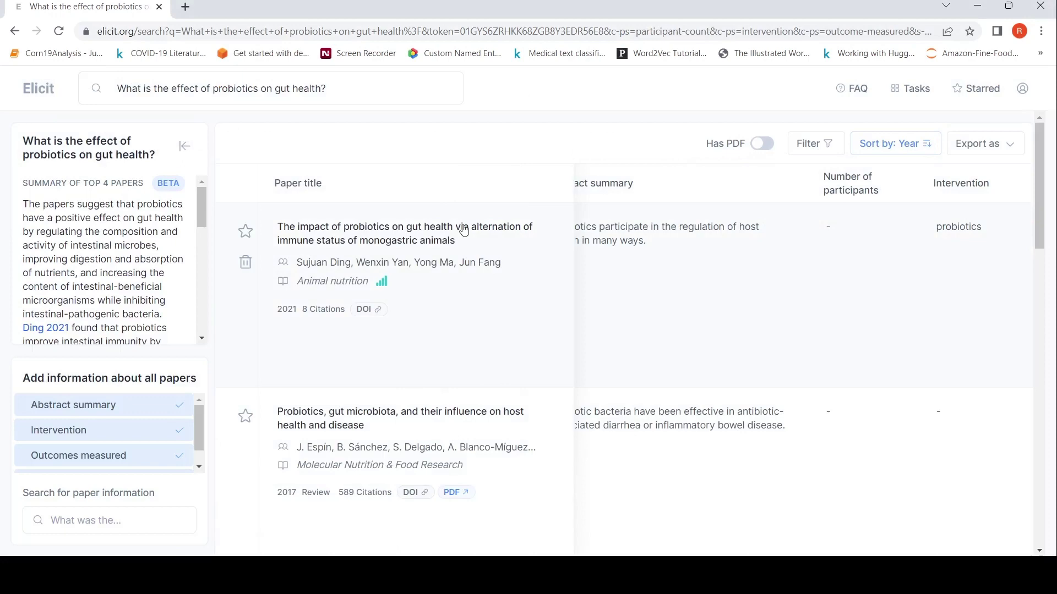
scroll(510, 290, "down", 3)
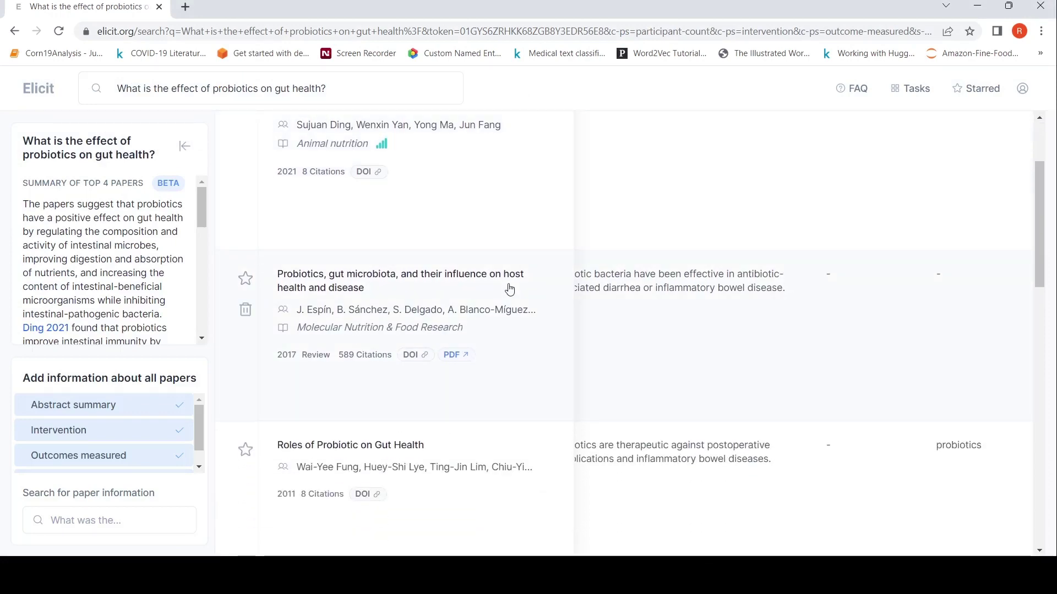
scroll(510, 290, "up", 3)
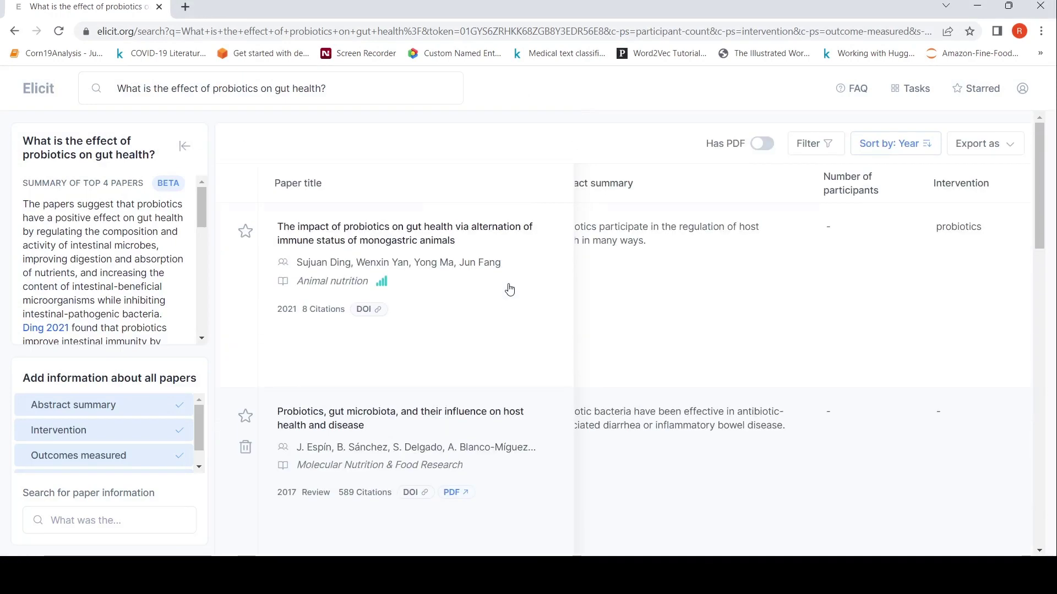
left_click(386, 232)
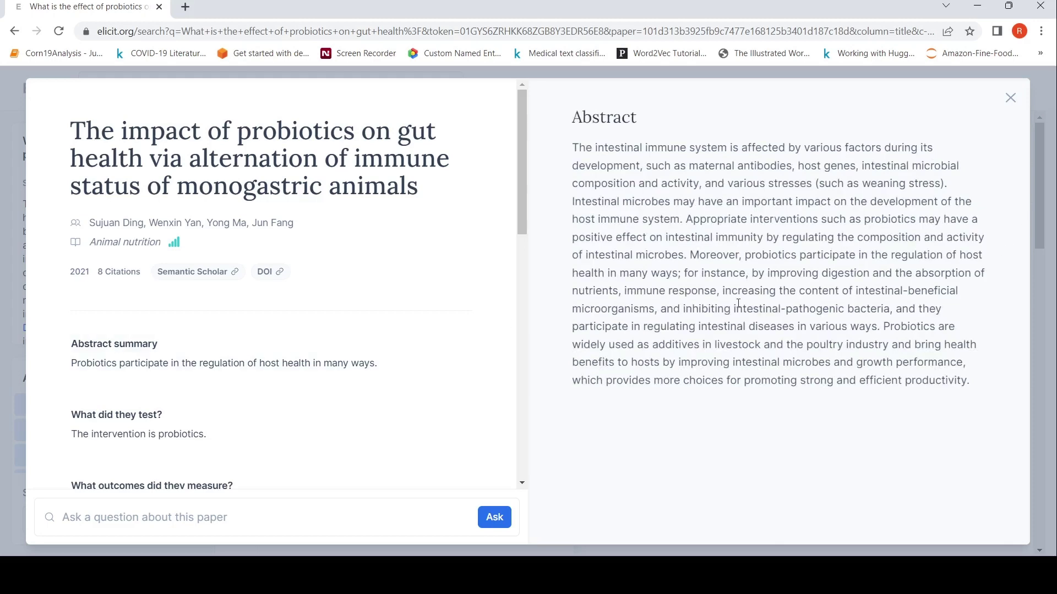
scroll(493, 336, "down", 2)
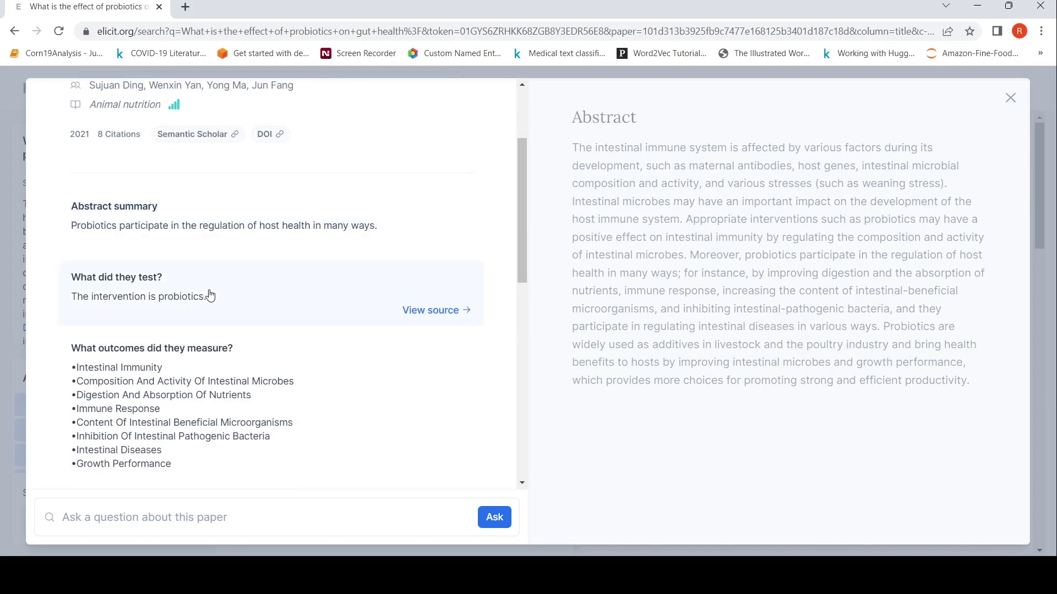
scroll(211, 296, "down", 1)
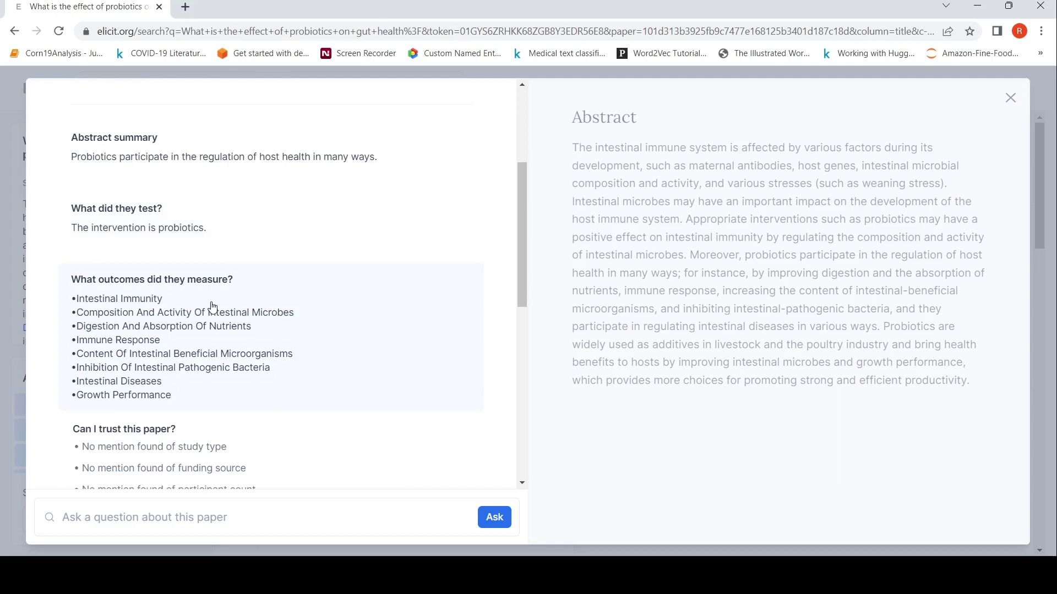
scroll(214, 307, "down", 2)
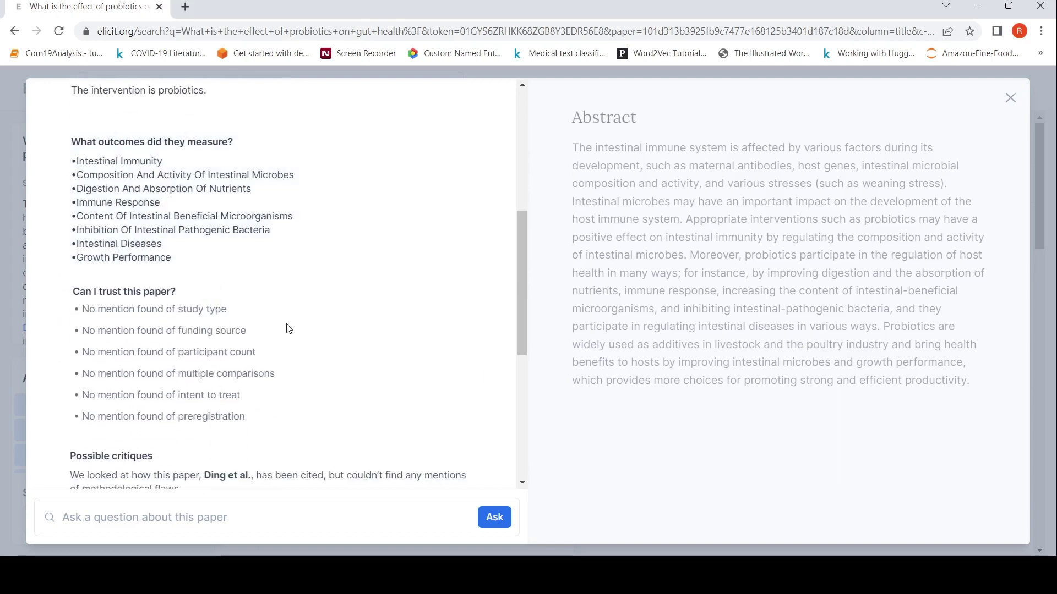
scroll(290, 329, "down", 1)
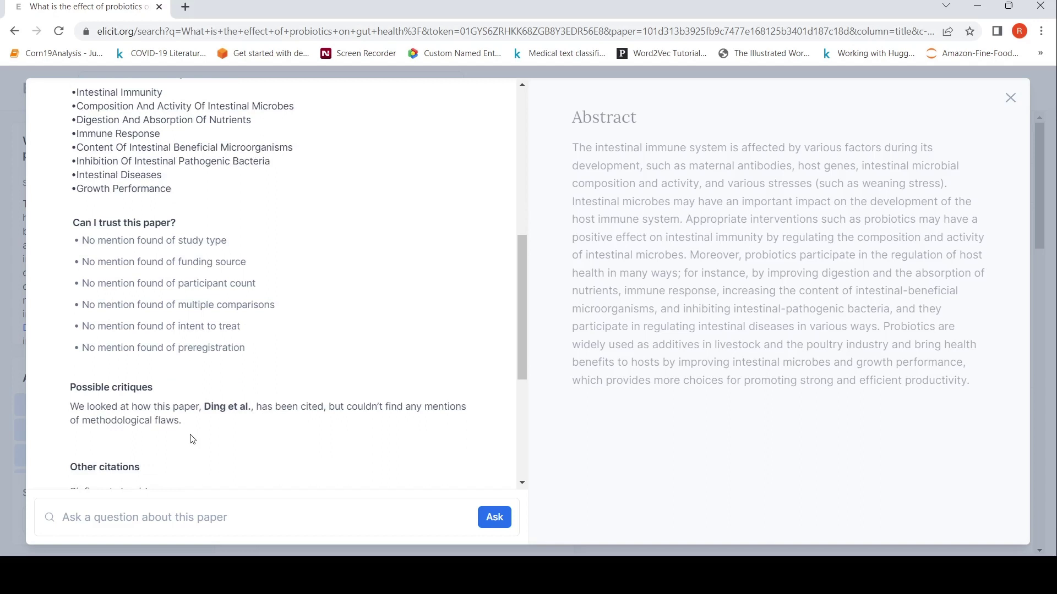
Load more citing statements for the probiotics paper, read through them, and close its details
scroll(193, 439, "down", 3)
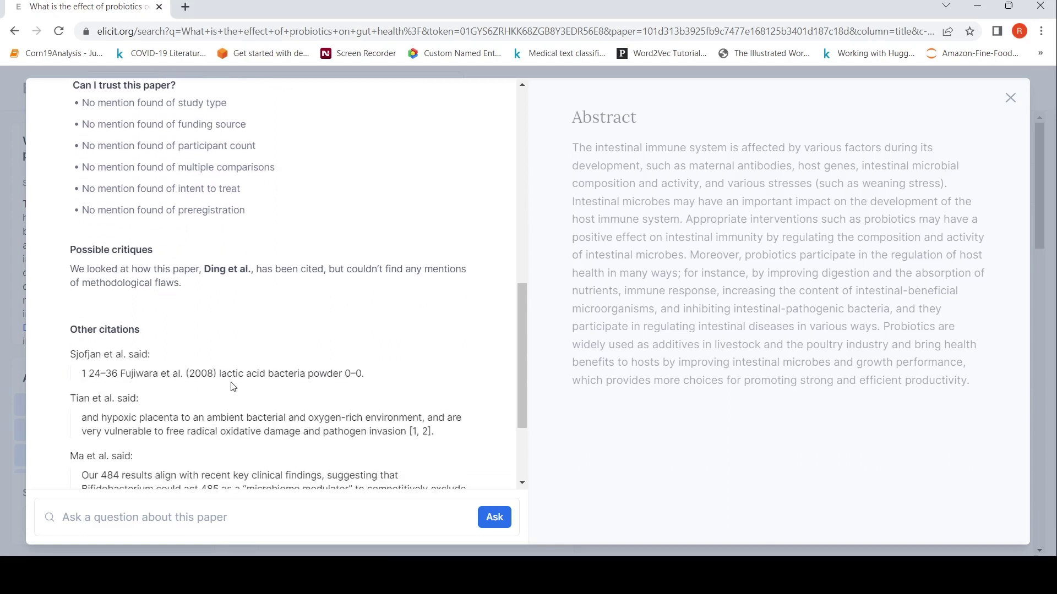
scroll(233, 388, "down", 1)
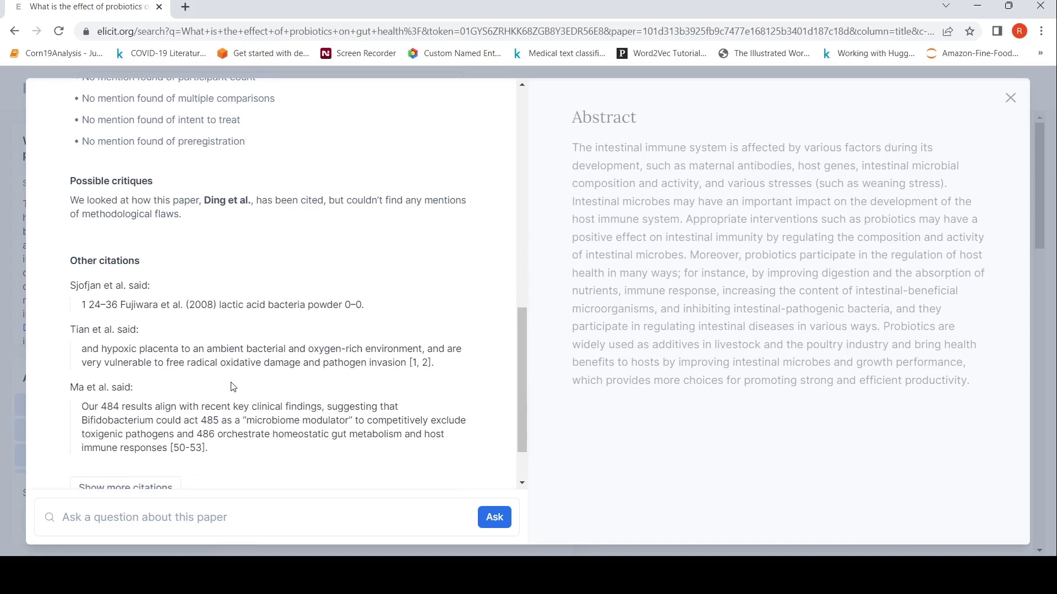
scroll(233, 388, "down", 1)
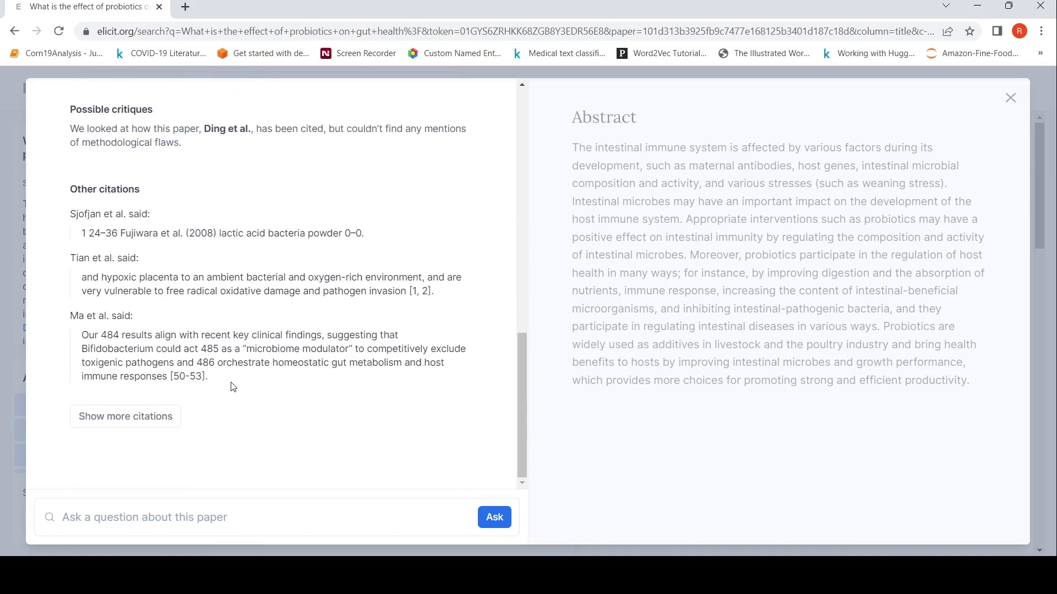
left_click(160, 417)
scroll(314, 339, "down", 1)
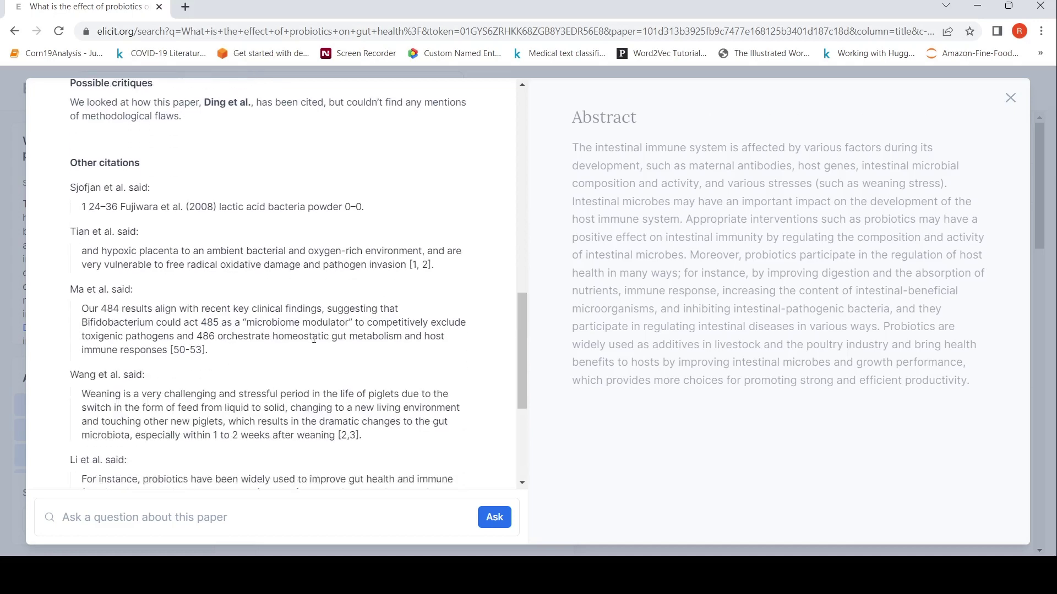
scroll(315, 339, "down", 2)
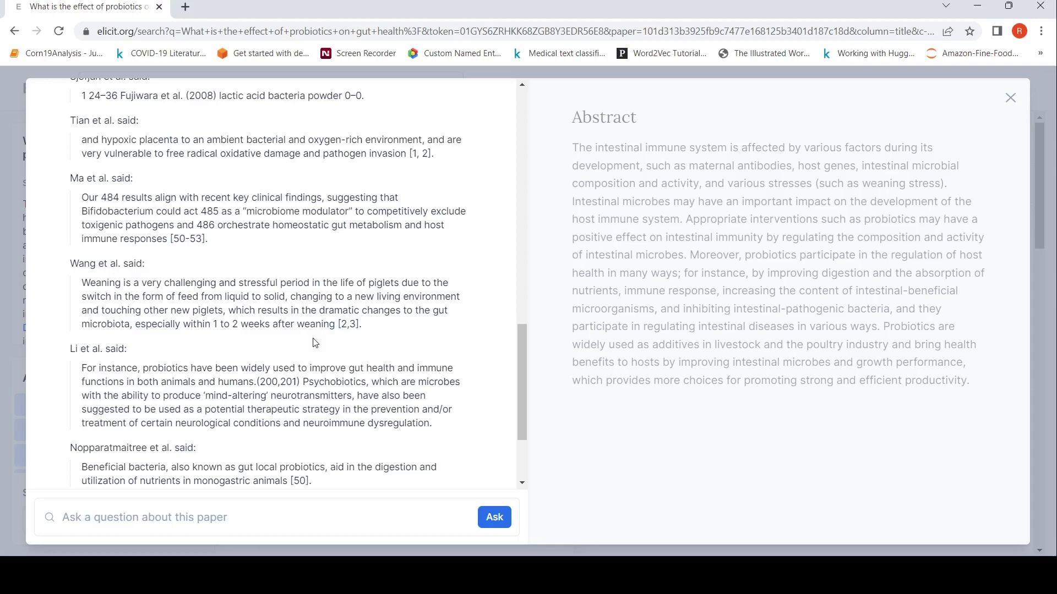
scroll(315, 343, "down", 3)
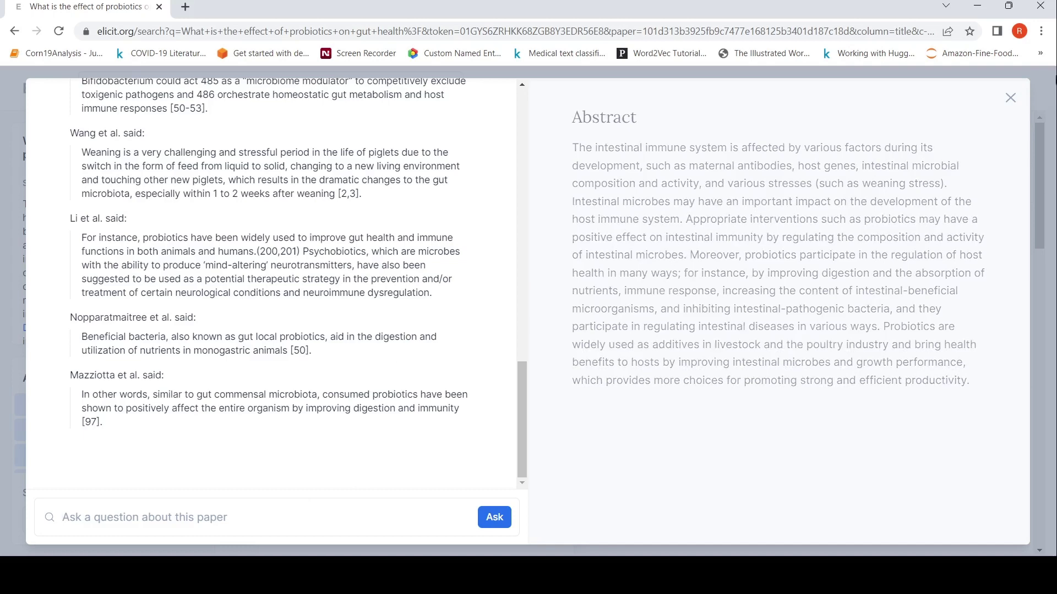
left_click(1016, 105)
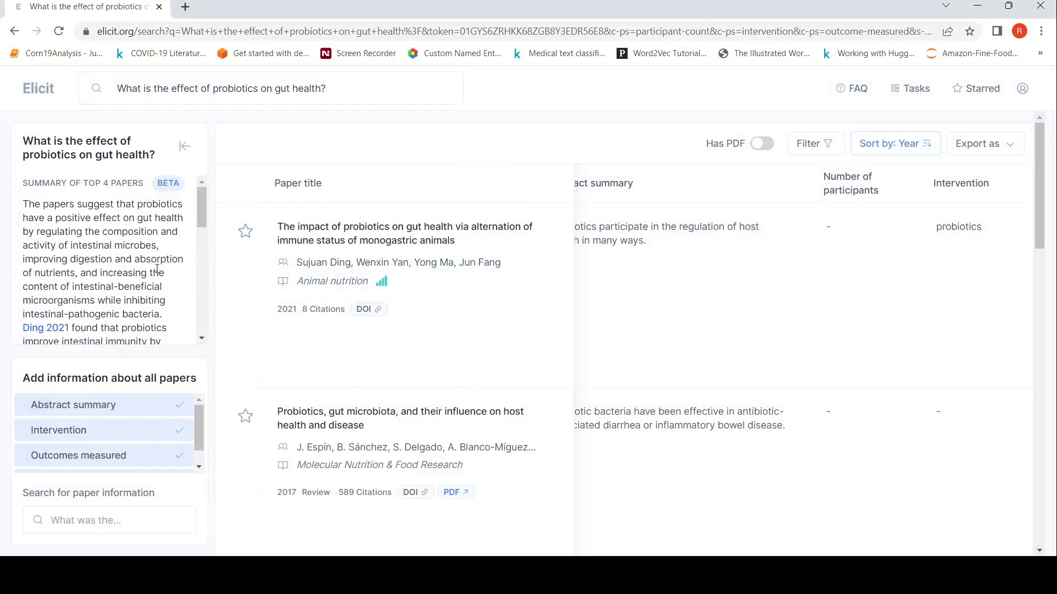
Go back to the Elicit home page and bring up the Upload PDFs dialog
mouse_move(224, 244)
left_click(45, 98)
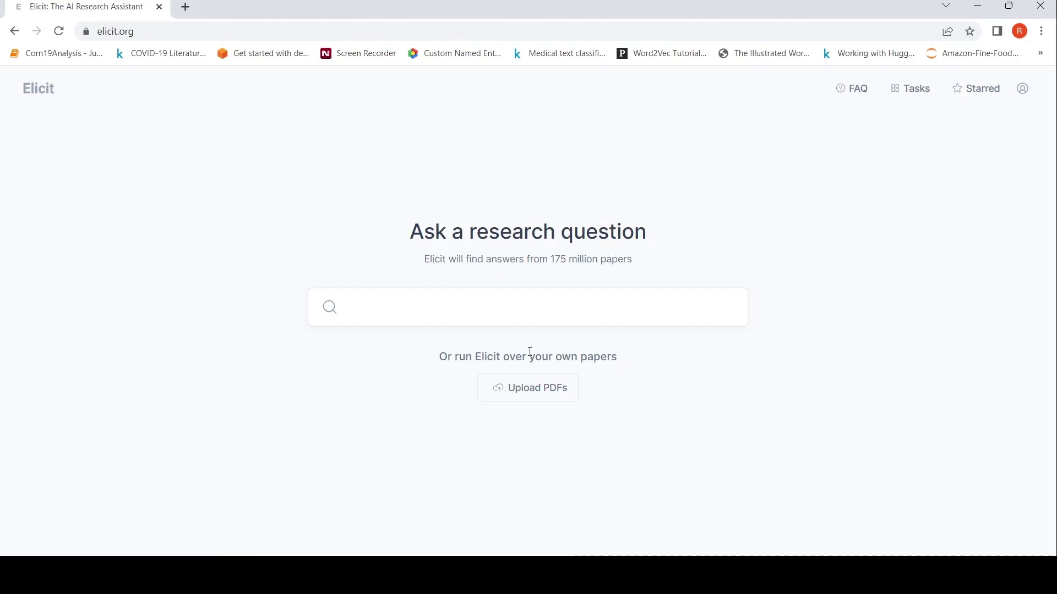
left_click(524, 395)
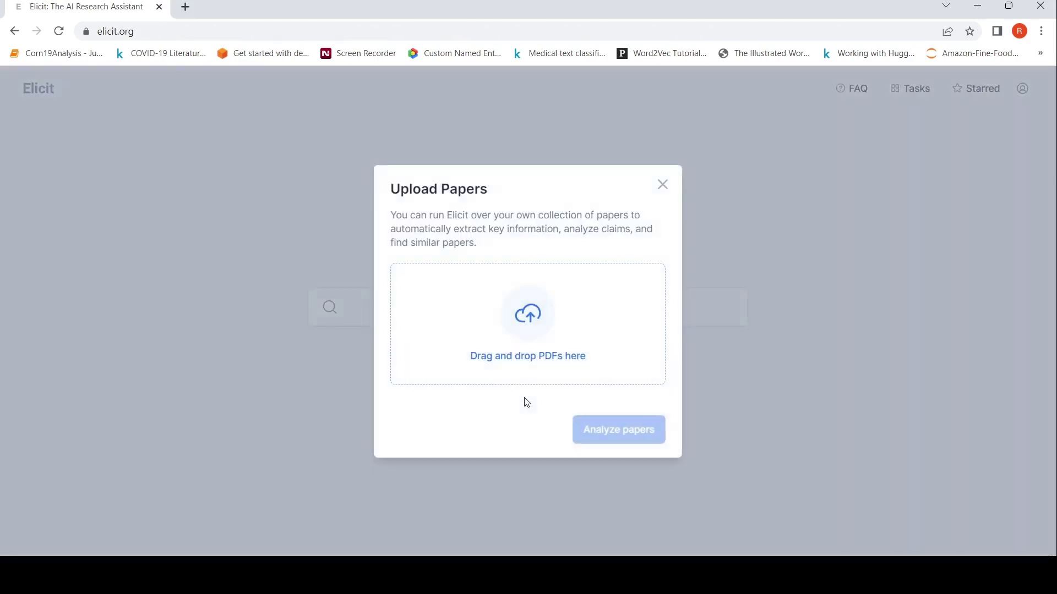
Upload 2304.03277v1InstructionTuning.pdf and analyse it with Analyze papers
left_click(533, 347)
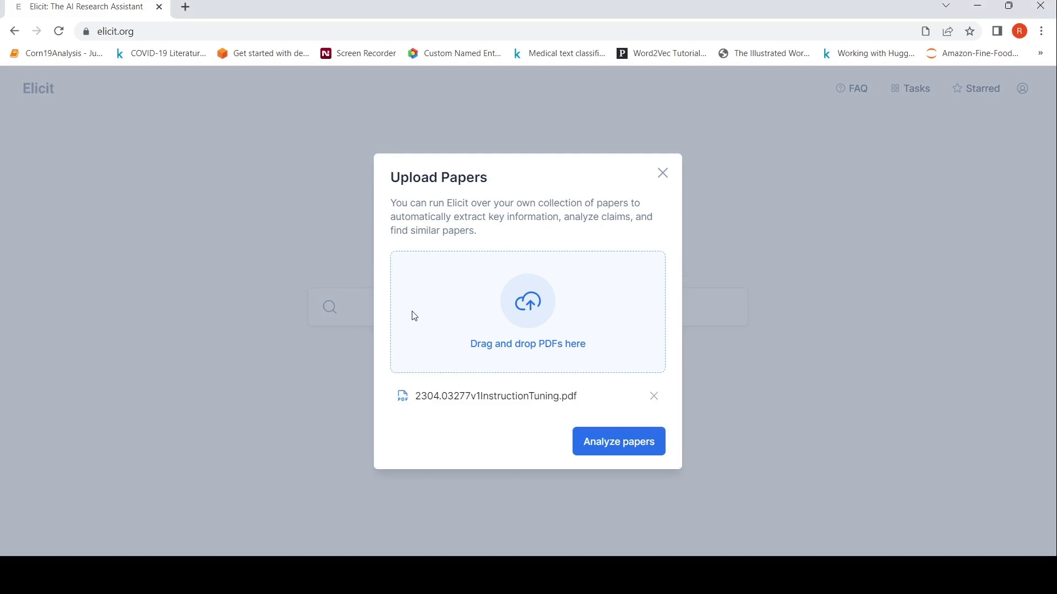
left_click(619, 453)
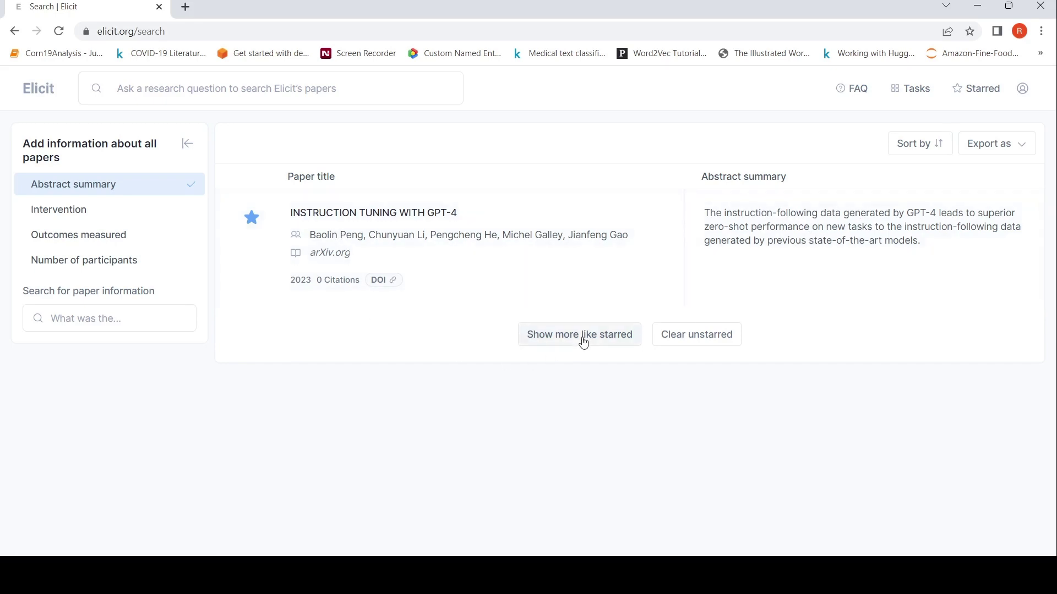
Find papers like the starred GPT-4 instruction tuning paper and add an Outcomes measured column
left_click(580, 342)
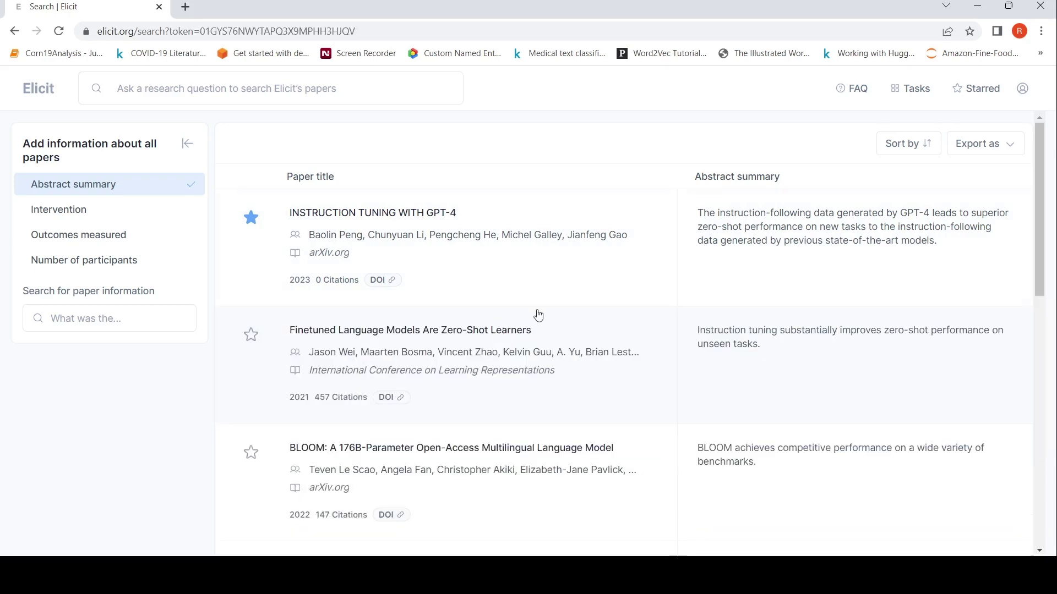
left_click(70, 238)
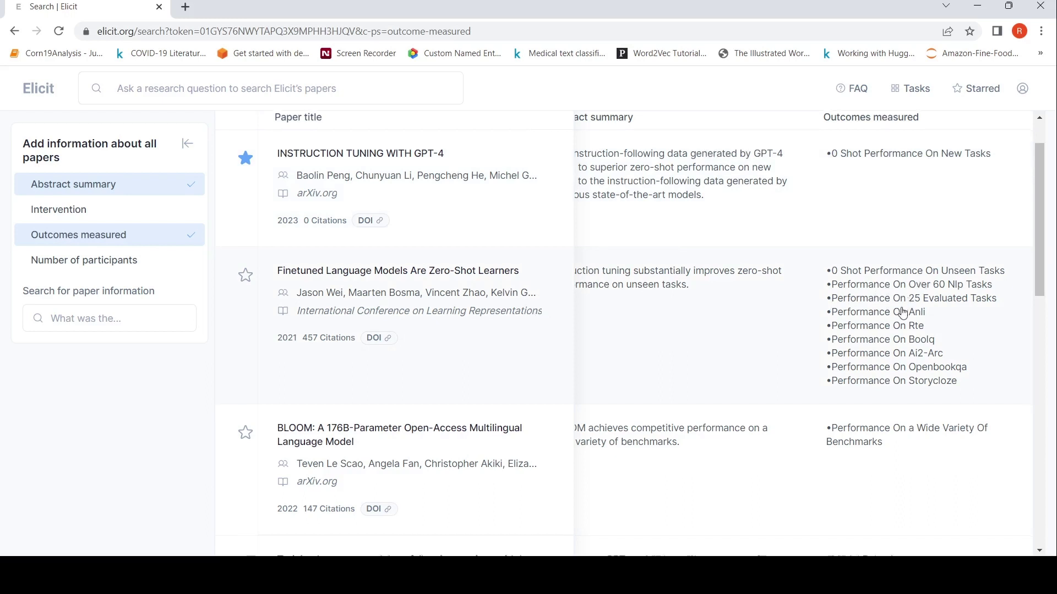
scroll(903, 312, "down", 3)
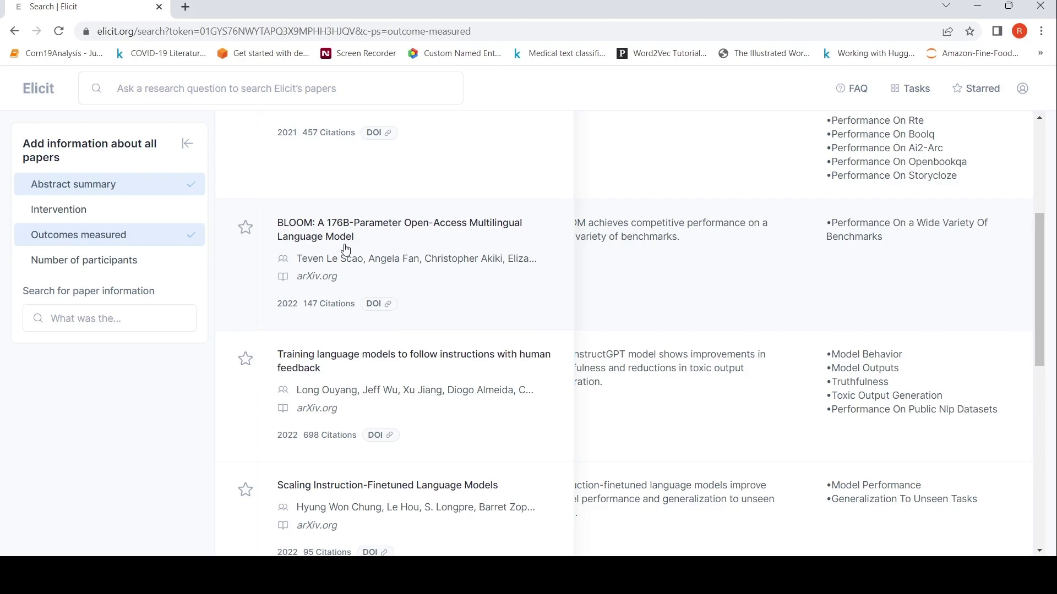
scroll(614, 263, "up", 5)
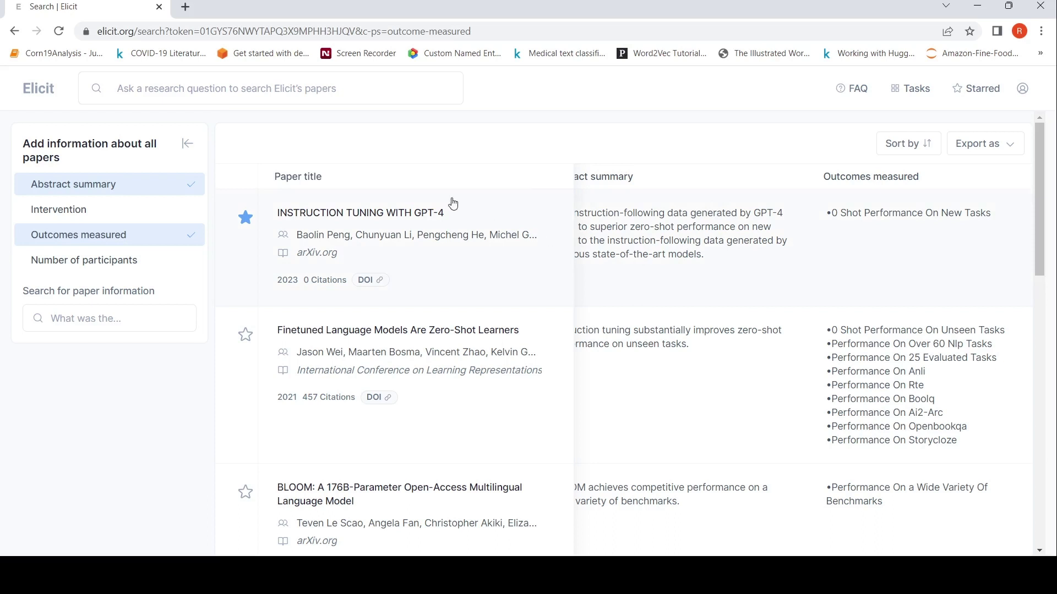
Open Tasks and browse the task cards, including Lit review and Brainstorm research questions
left_click(920, 97)
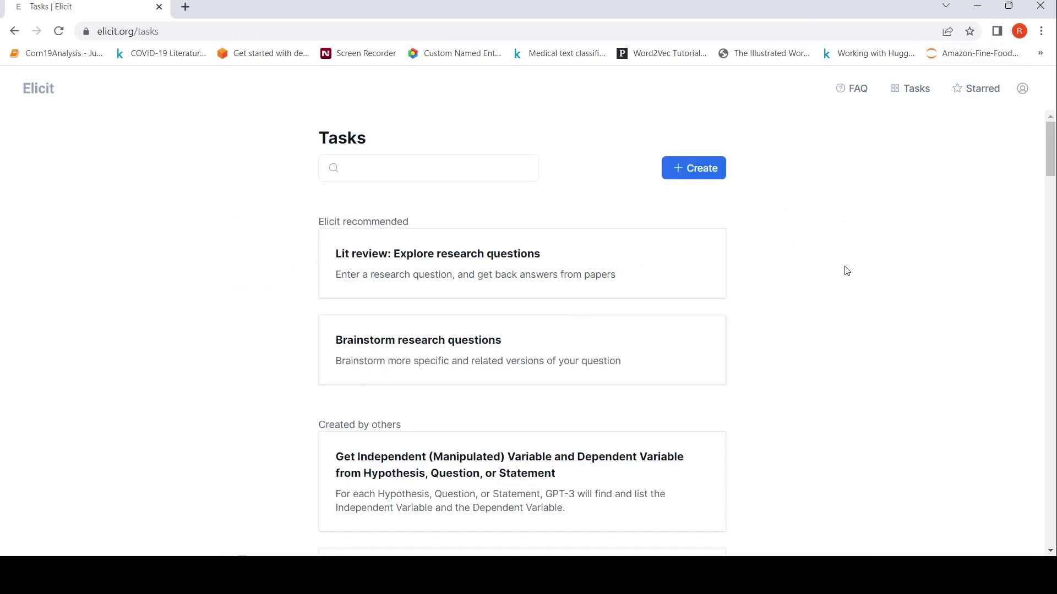
scroll(847, 270, "down", 5)
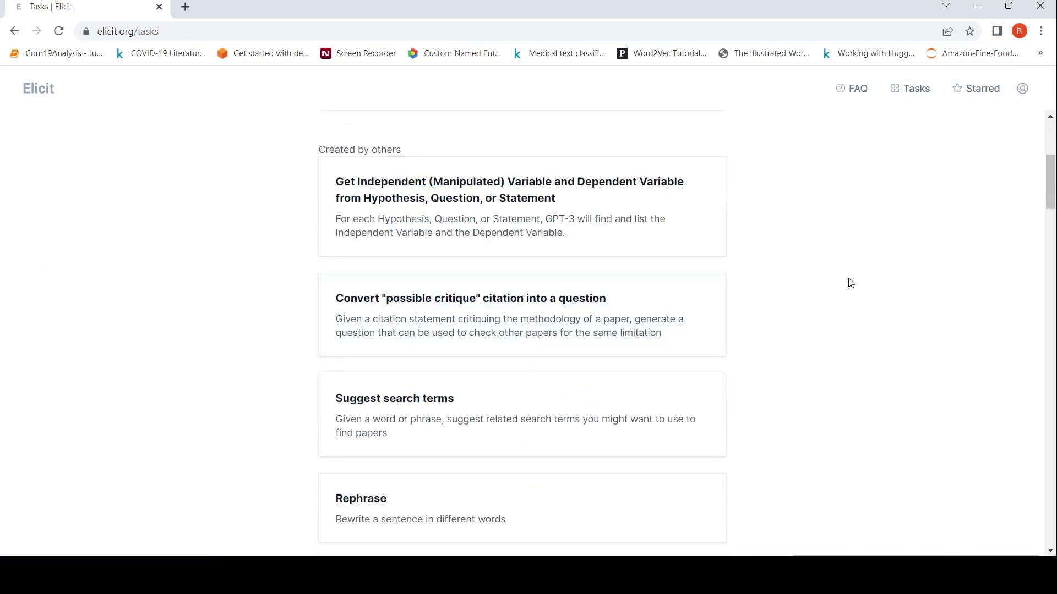
scroll(847, 282, "down", 3)
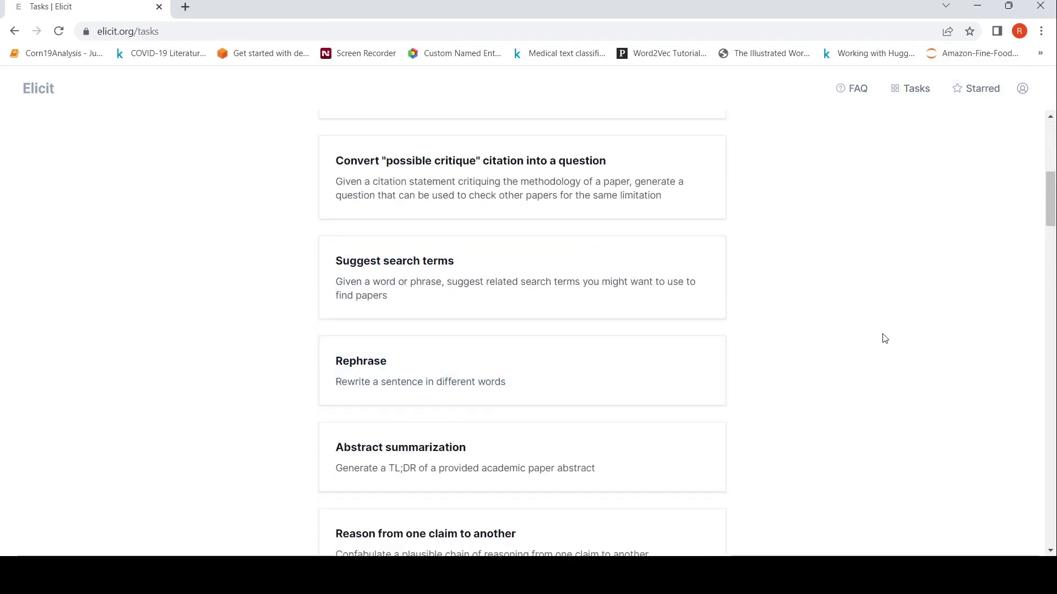
scroll(884, 338, "down", 1)
scroll(884, 337, "down", 2)
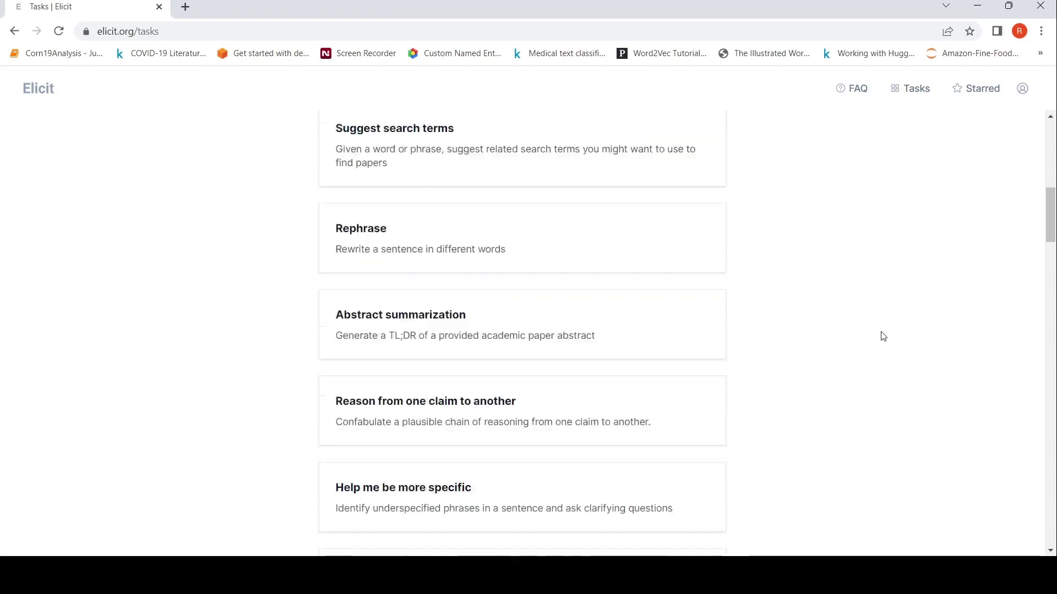
scroll(883, 336, "up", 15)
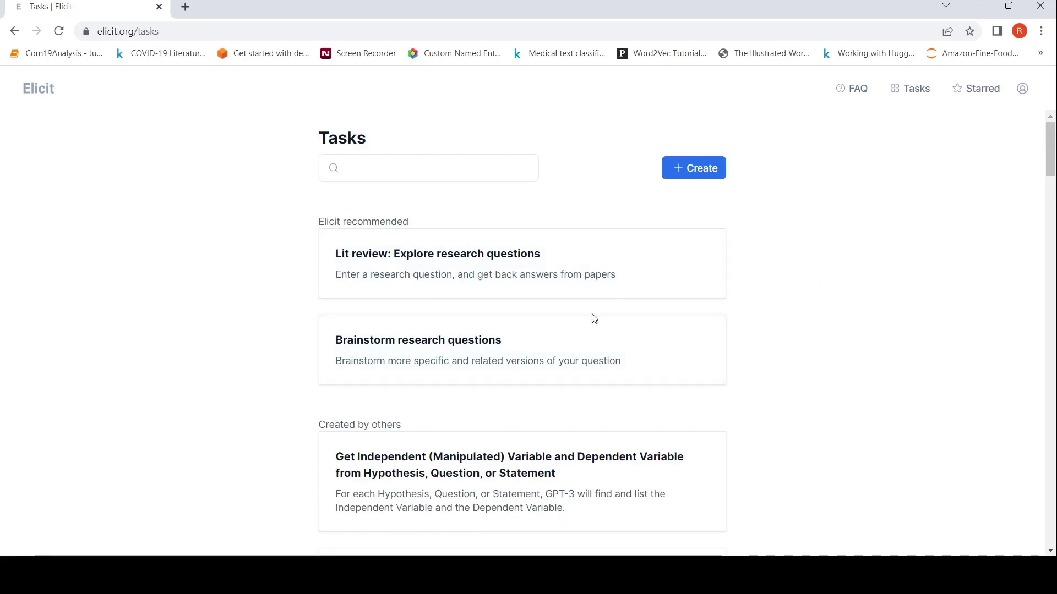
Generate brainstormed research questions for the topic 'LargeLanguage Models and Hallucination'
left_click(534, 363)
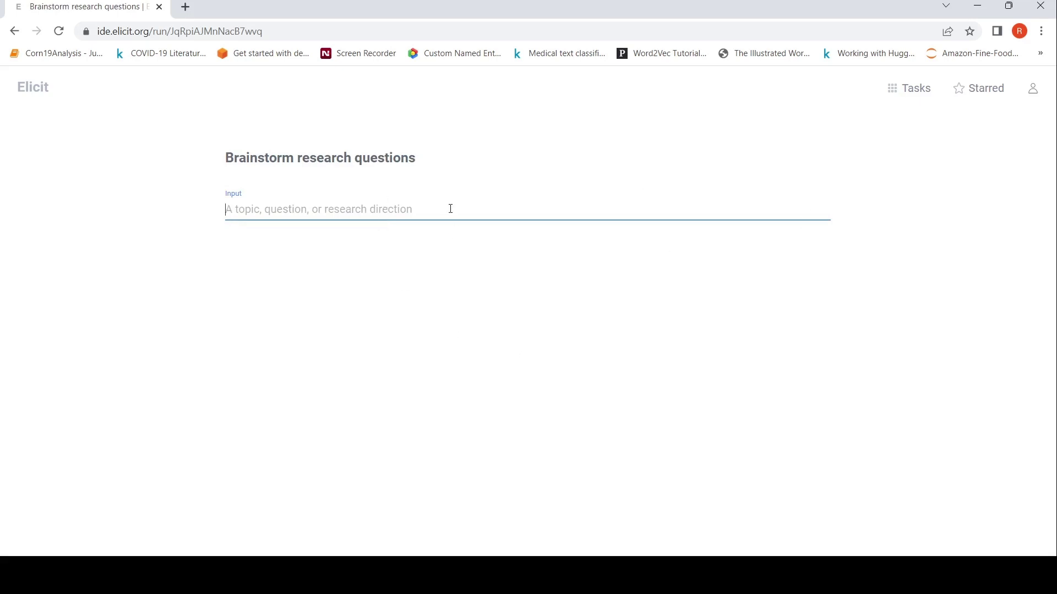
type("Large")
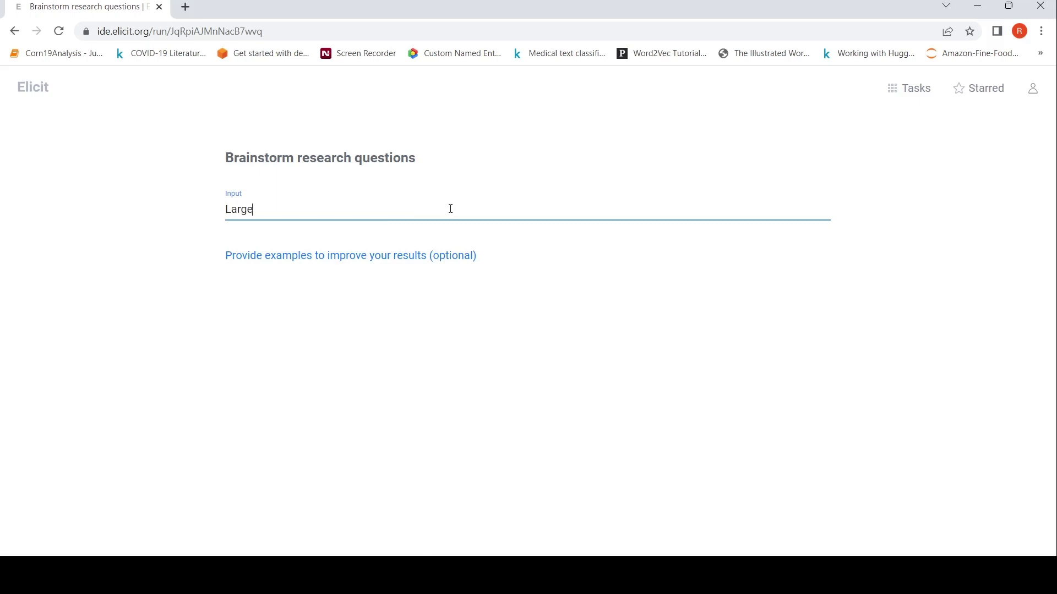
type("Language M")
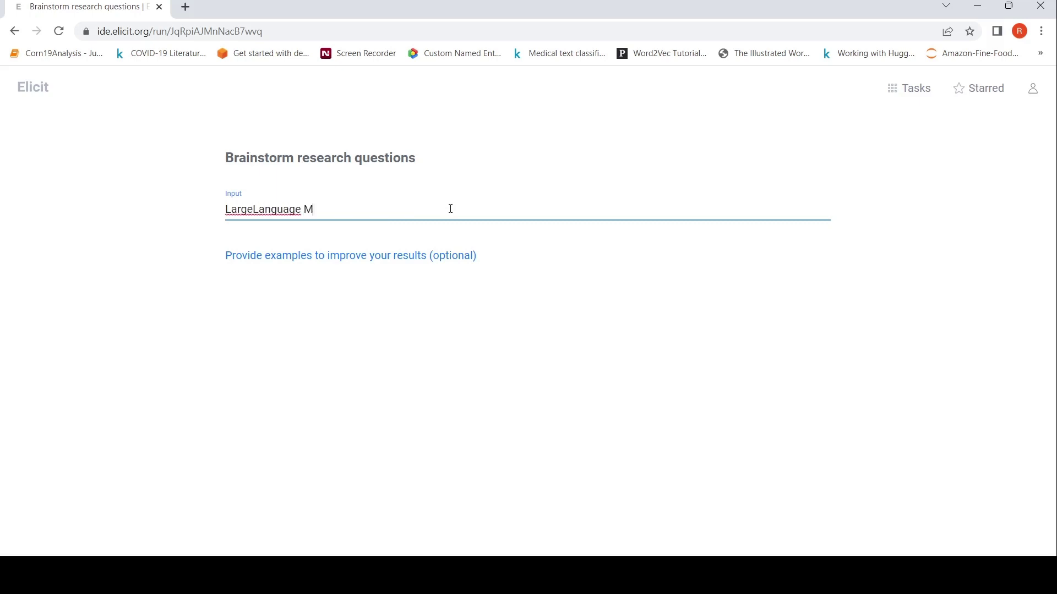
type("odels and")
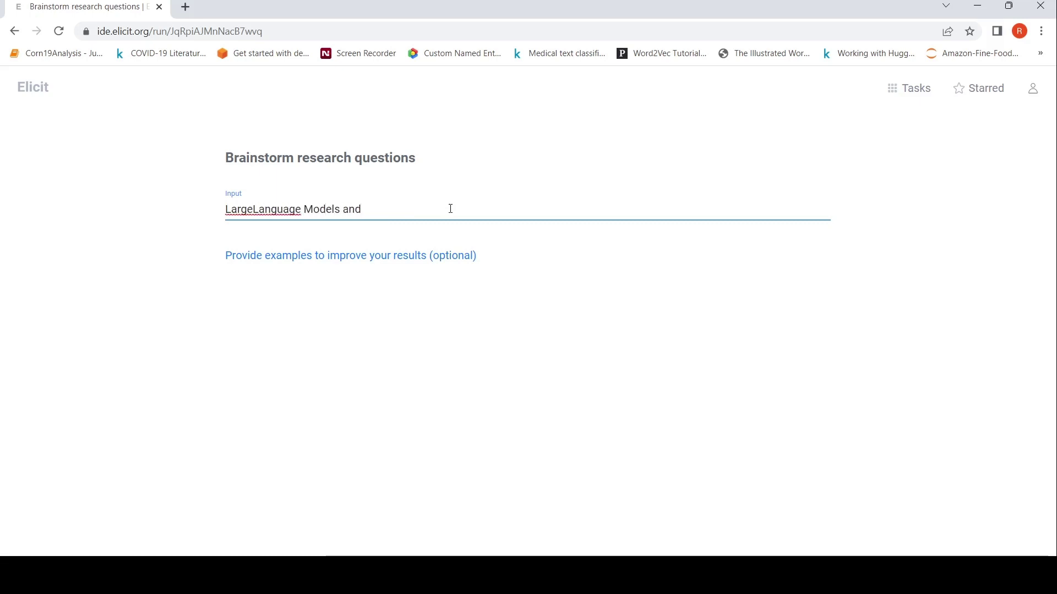
type(" Hallucinat")
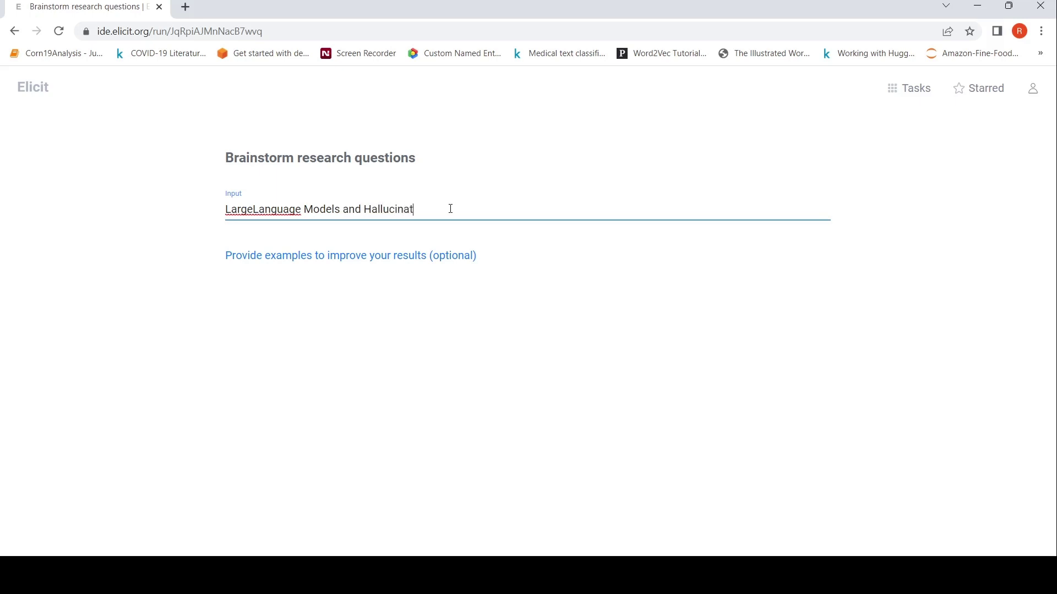
type("ion")
key("Return")
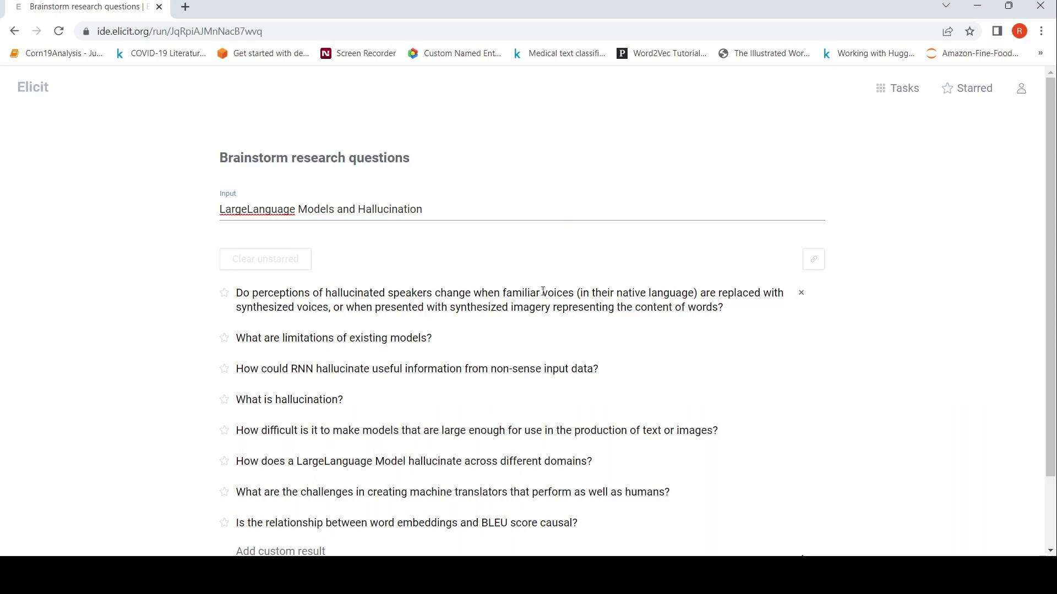
Star 'How does a LargeLanguage Model hallucinate across different domains?' and generate more questions like it
scroll(543, 292, "down", 1)
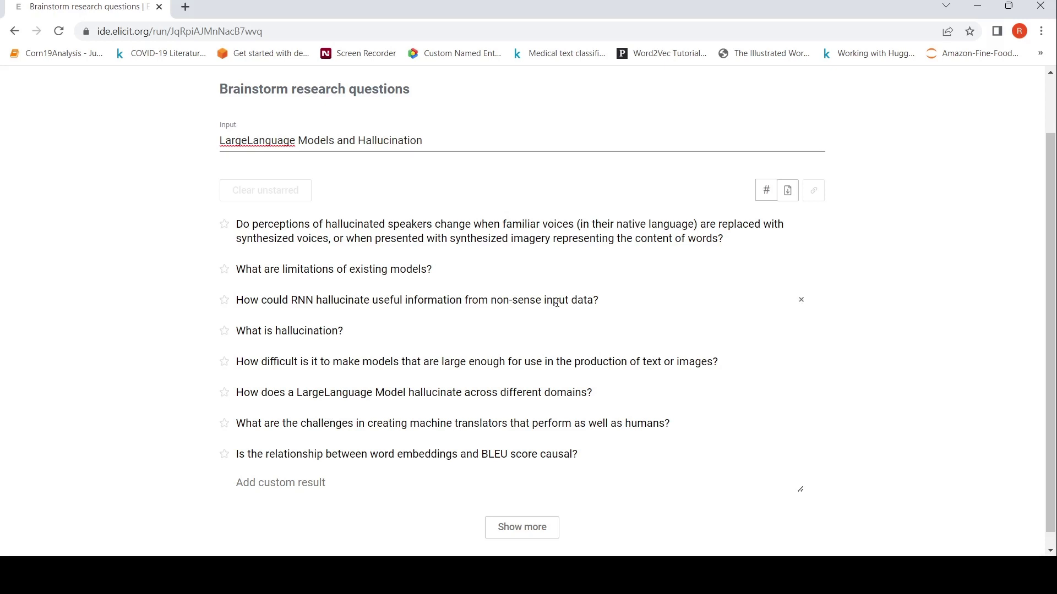
scroll(557, 303, "down", 1)
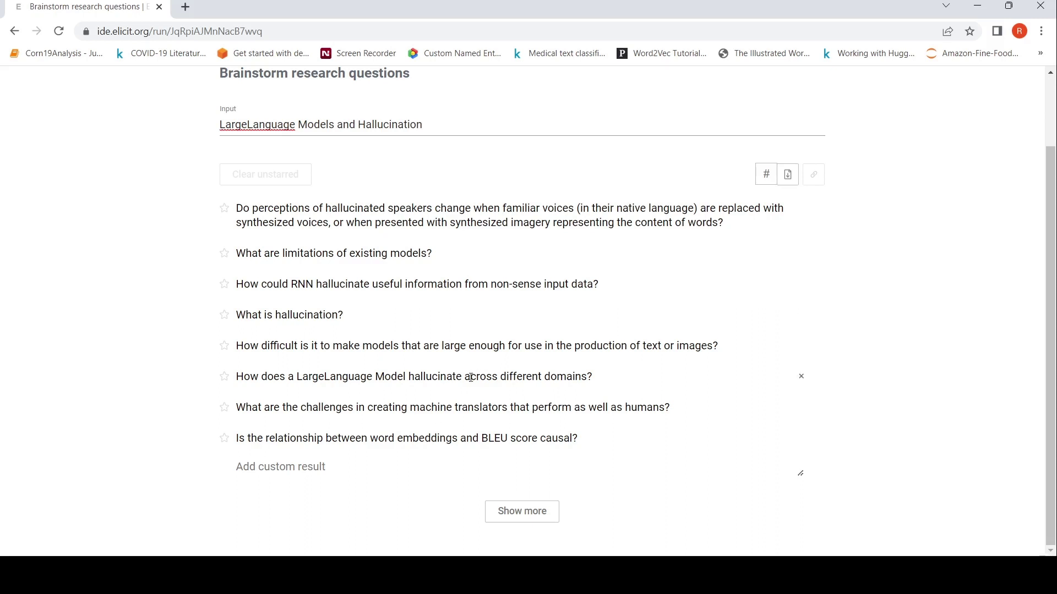
left_click(224, 377)
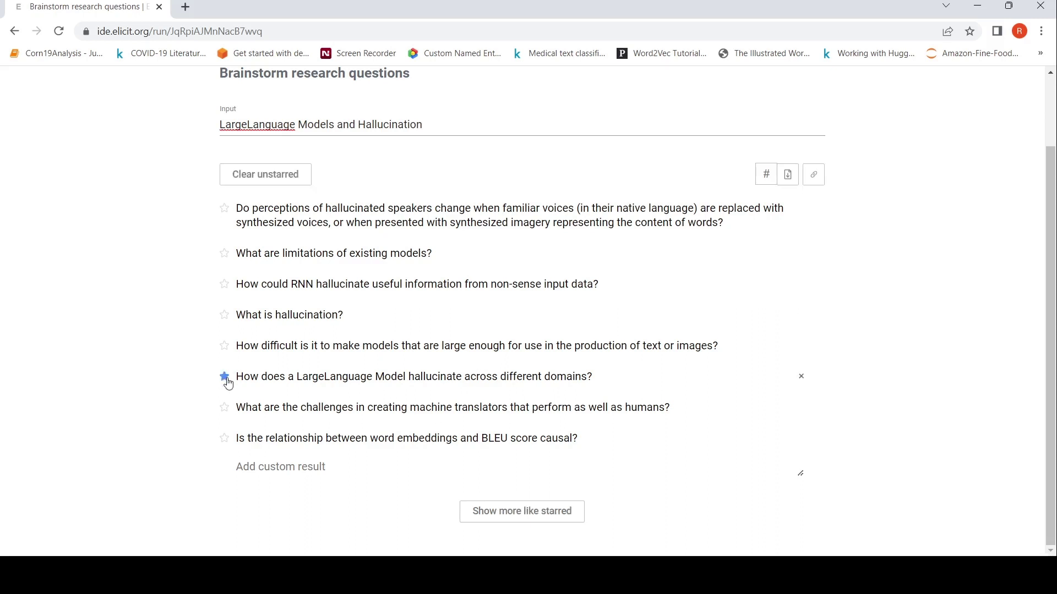
left_click(537, 511)
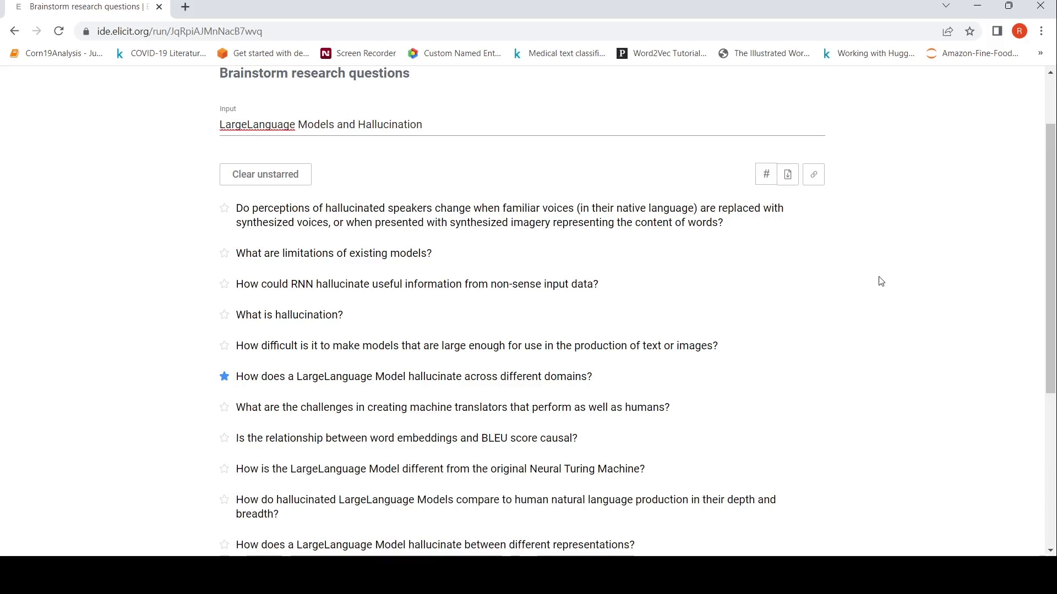
scroll(881, 281, "down", 1)
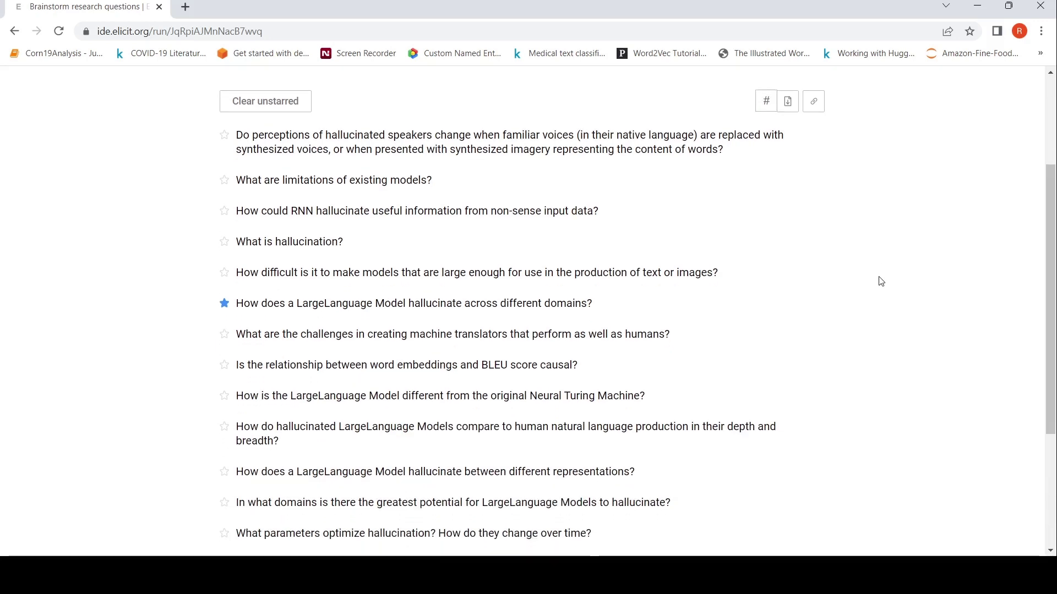
scroll(881, 281, "down", 1)
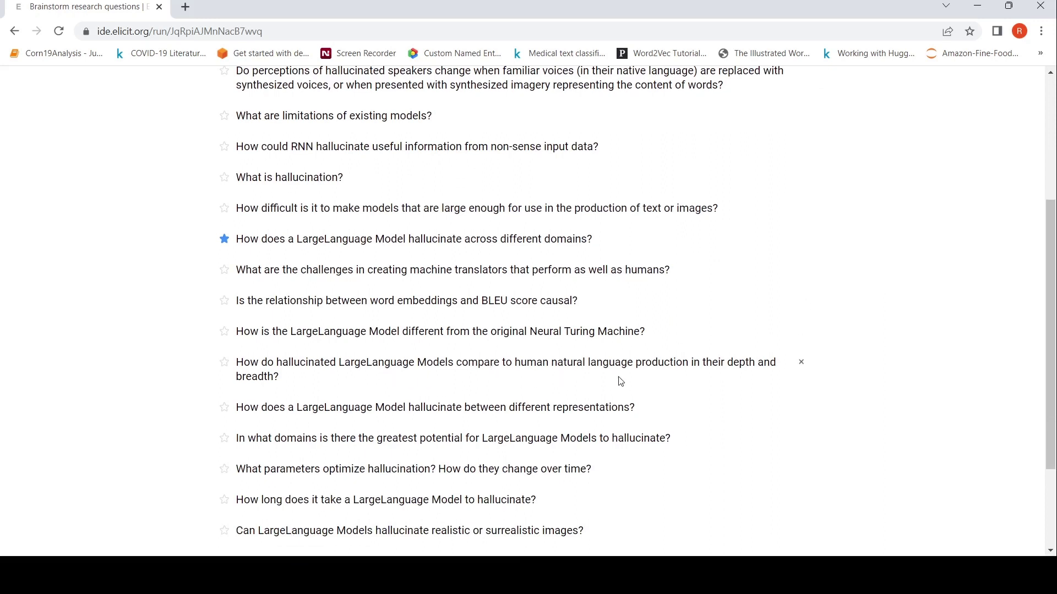
scroll(524, 358, "down", 1)
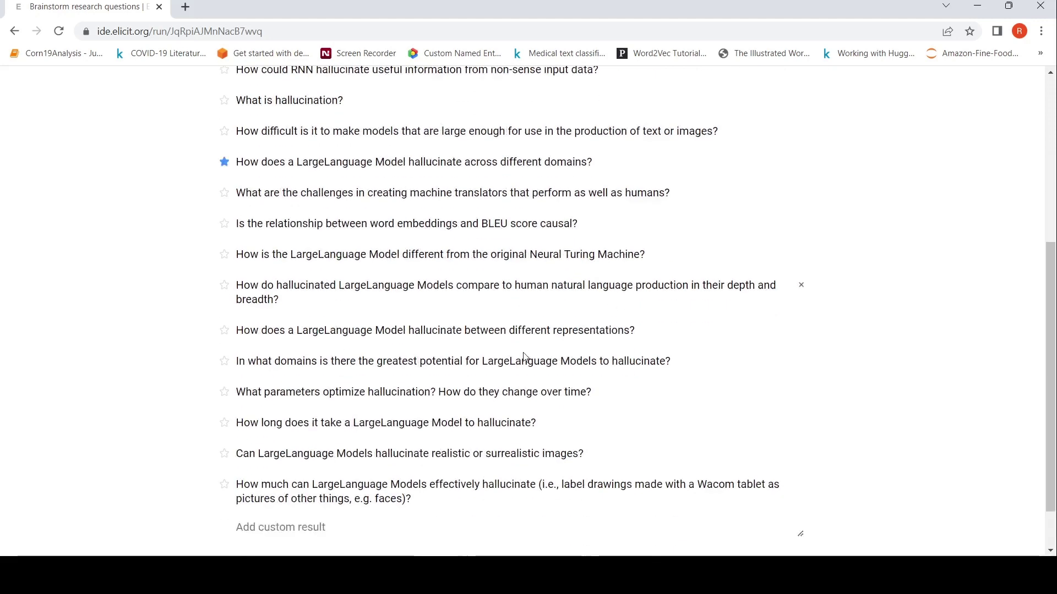
scroll(524, 357, "up", 6)
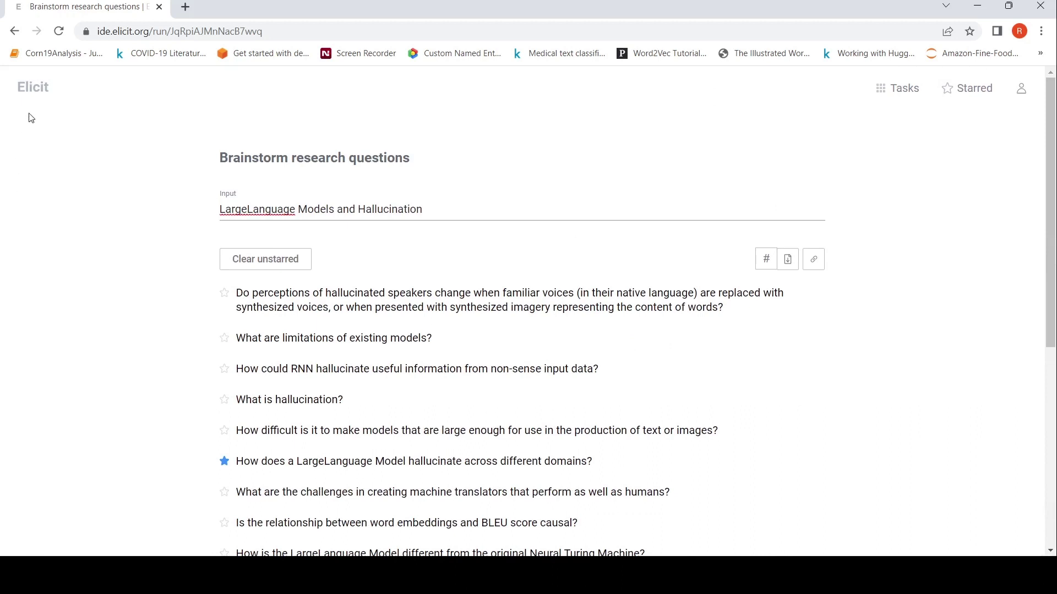
Read the FAQ answers on citation-graph search, study-type filters and CSV or .bib export
left_click(39, 94)
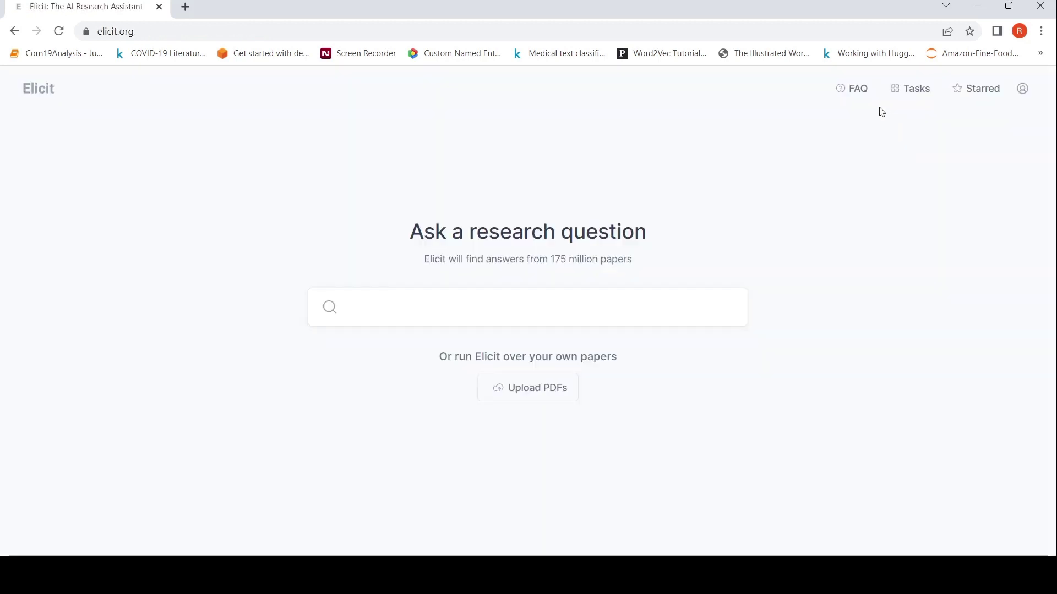
left_click(862, 96)
scroll(757, 219, "down", 2)
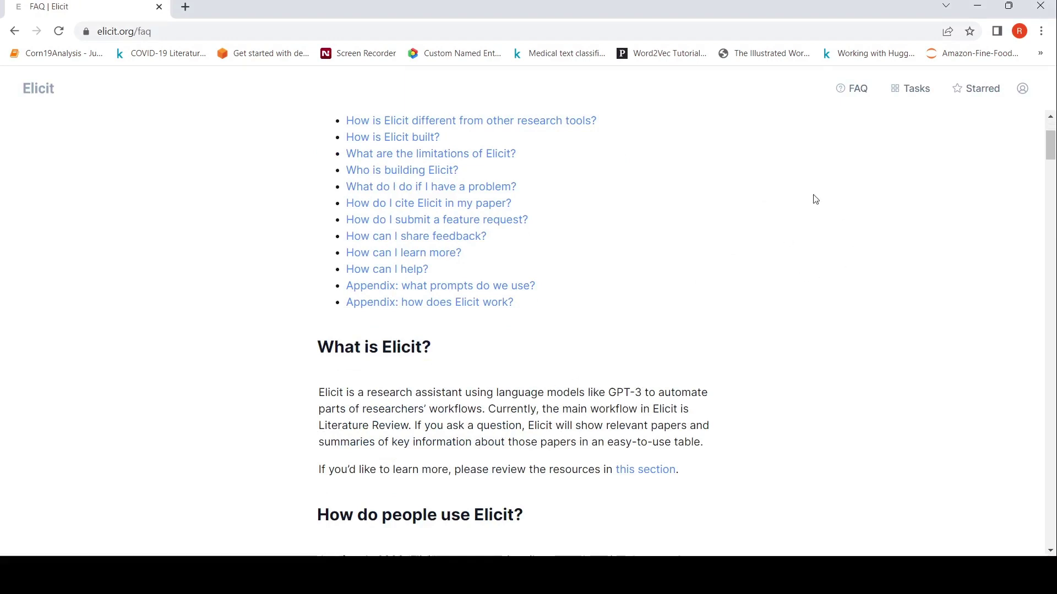
scroll(680, 277, "down", 4)
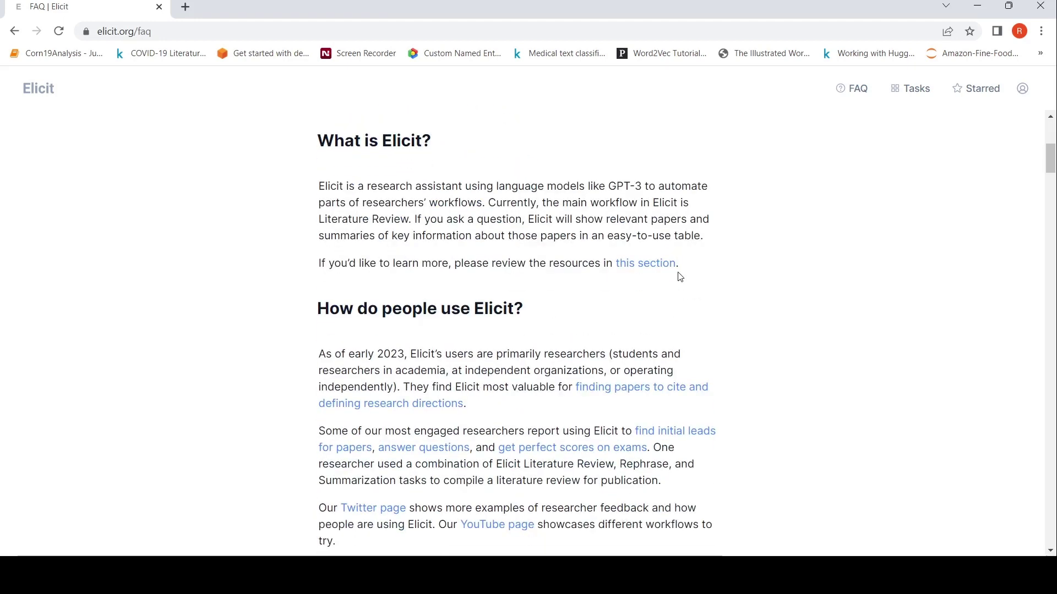
scroll(680, 277, "down", 4)
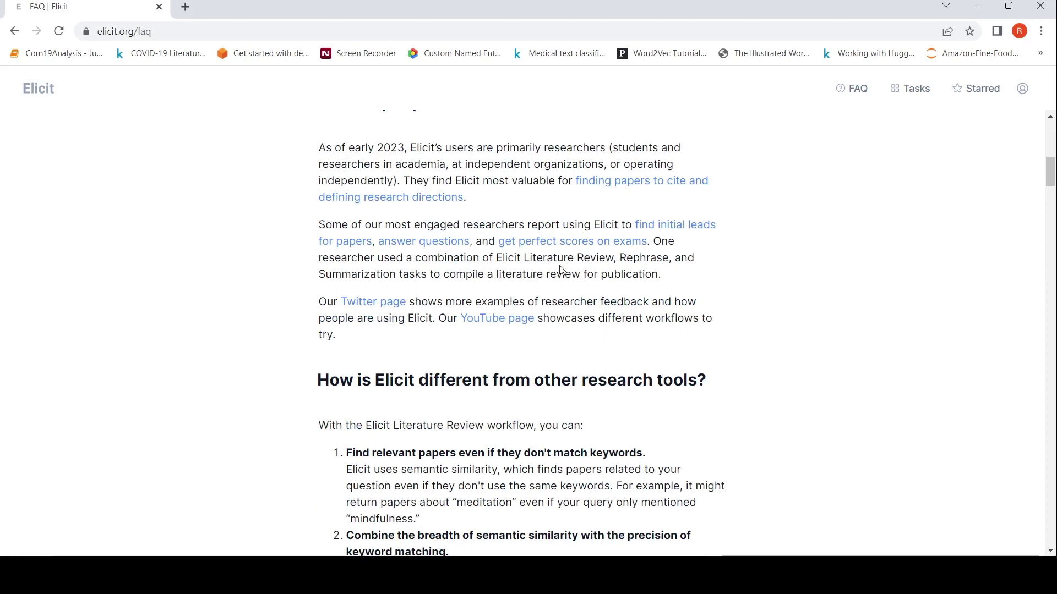
scroll(644, 280, "down", 3)
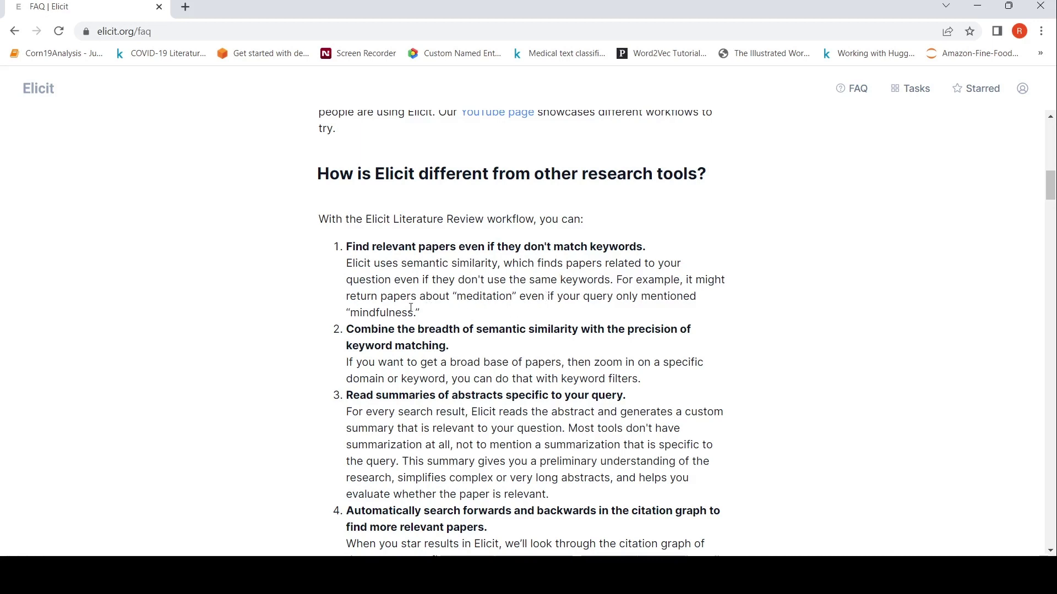
scroll(458, 299, "down", 1)
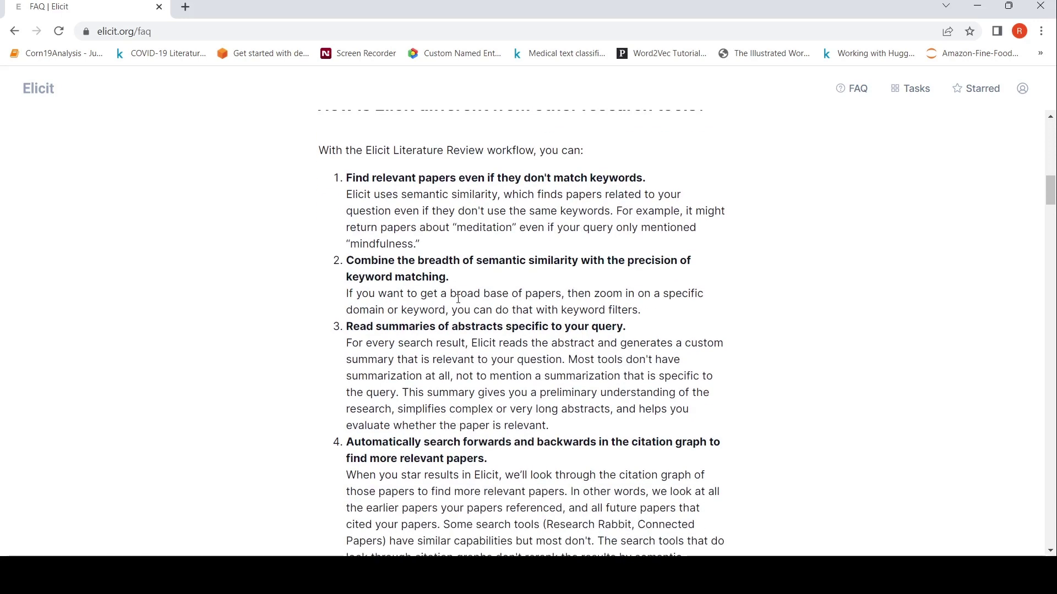
scroll(495, 311, "down", 2)
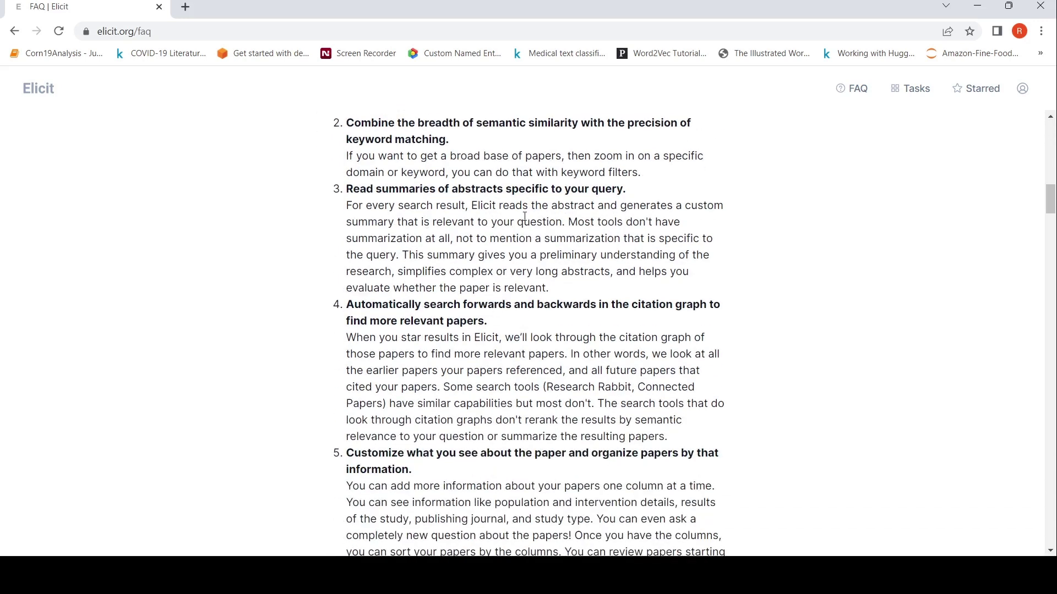
scroll(525, 217, "down", 2)
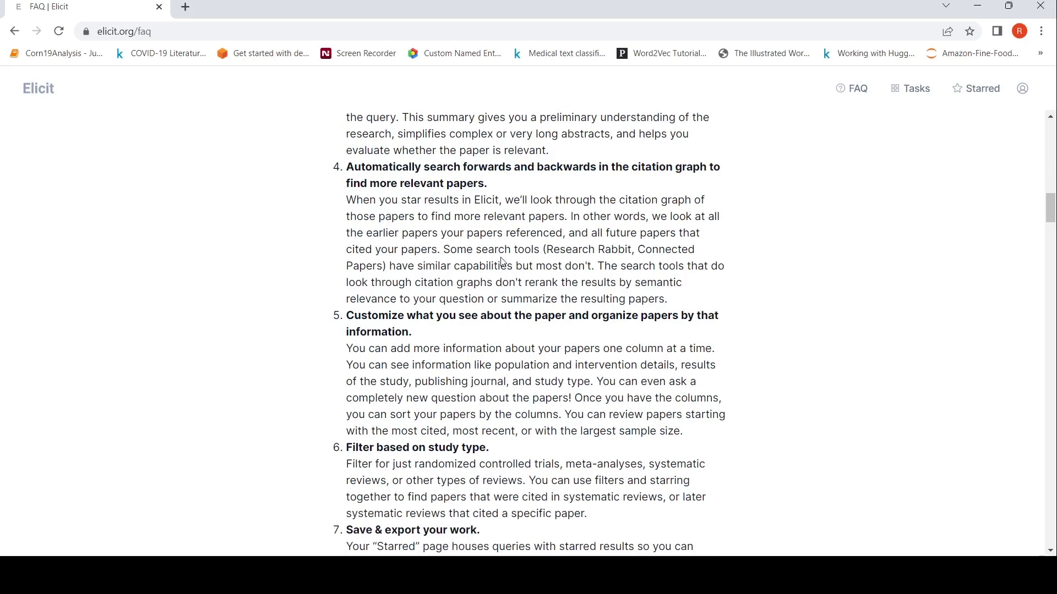
scroll(503, 263, "down", 2)
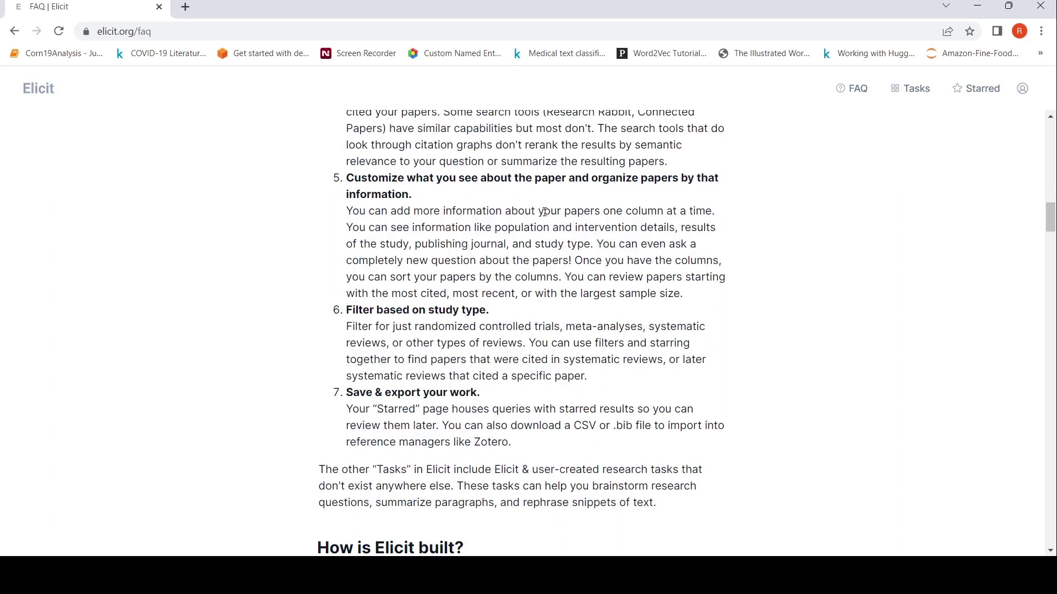
scroll(544, 213, "down", 2)
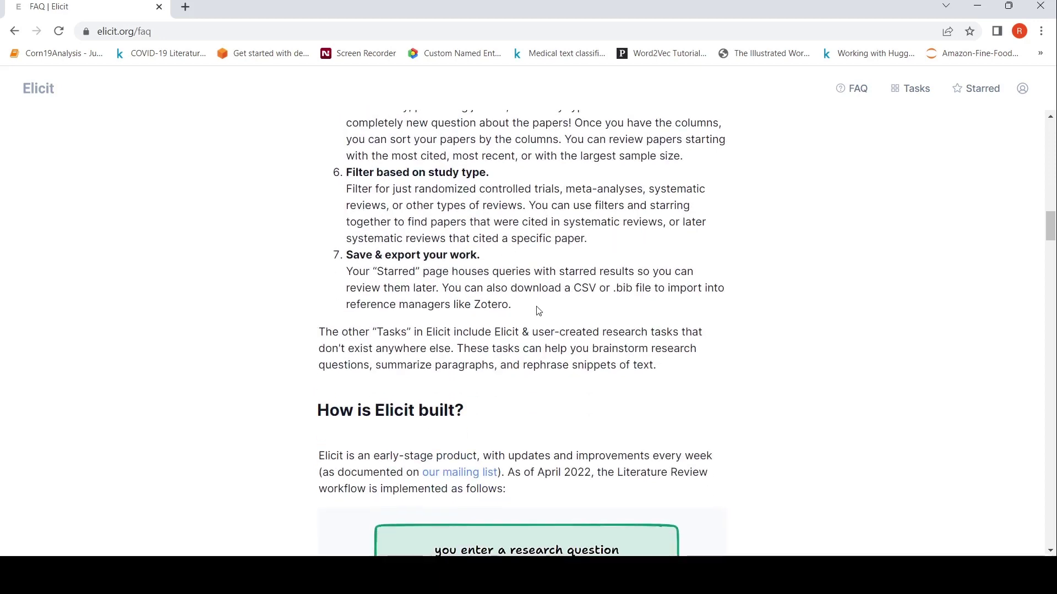
scroll(539, 312, "down", 4)
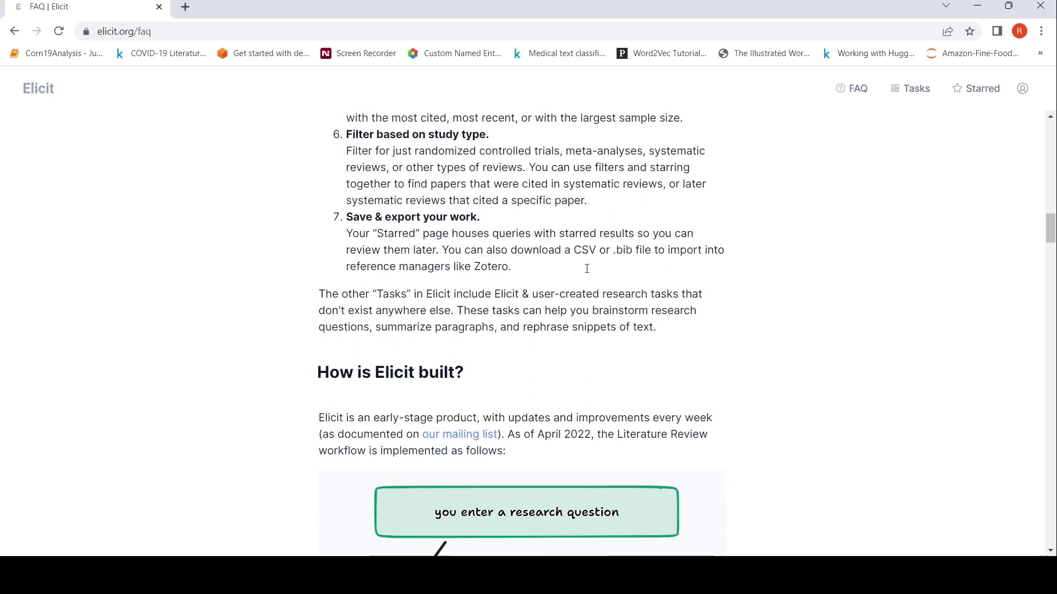
scroll(588, 268, "down", 6)
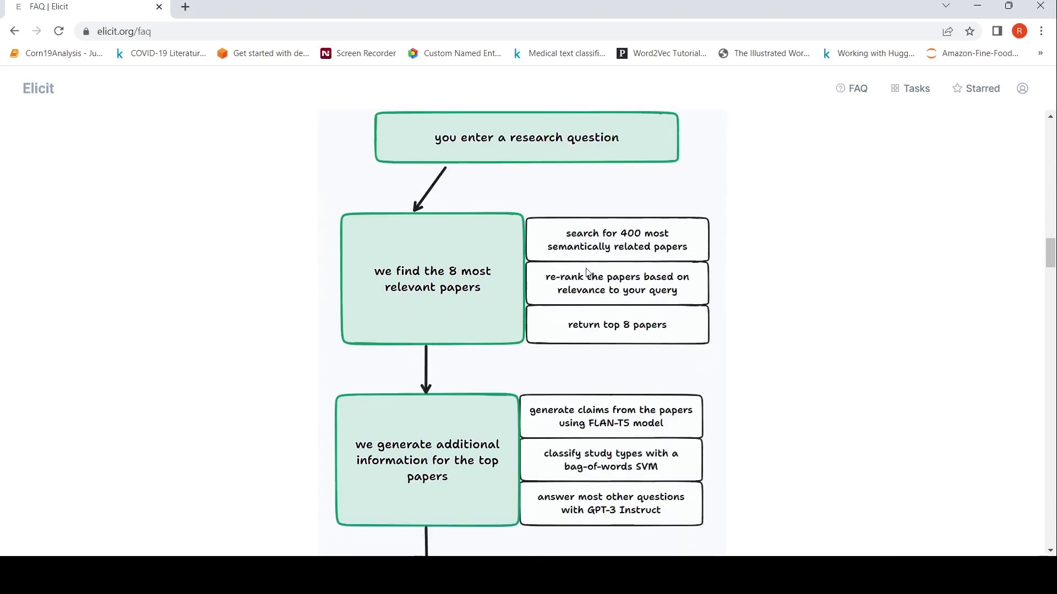
scroll(587, 268, "up", 5)
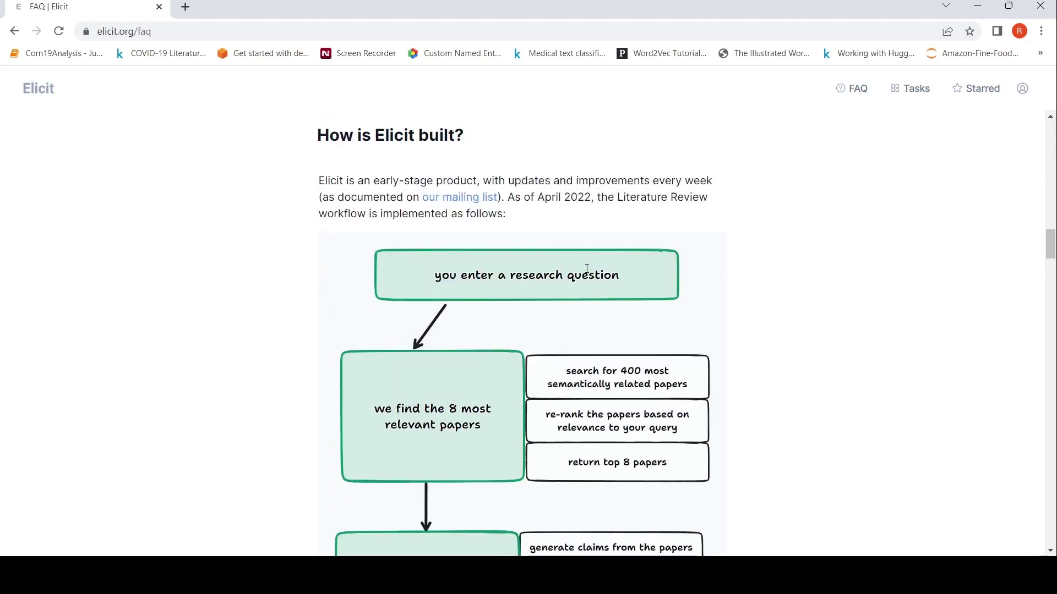
scroll(587, 268, "down", 3)
scroll(587, 268, "down", 4)
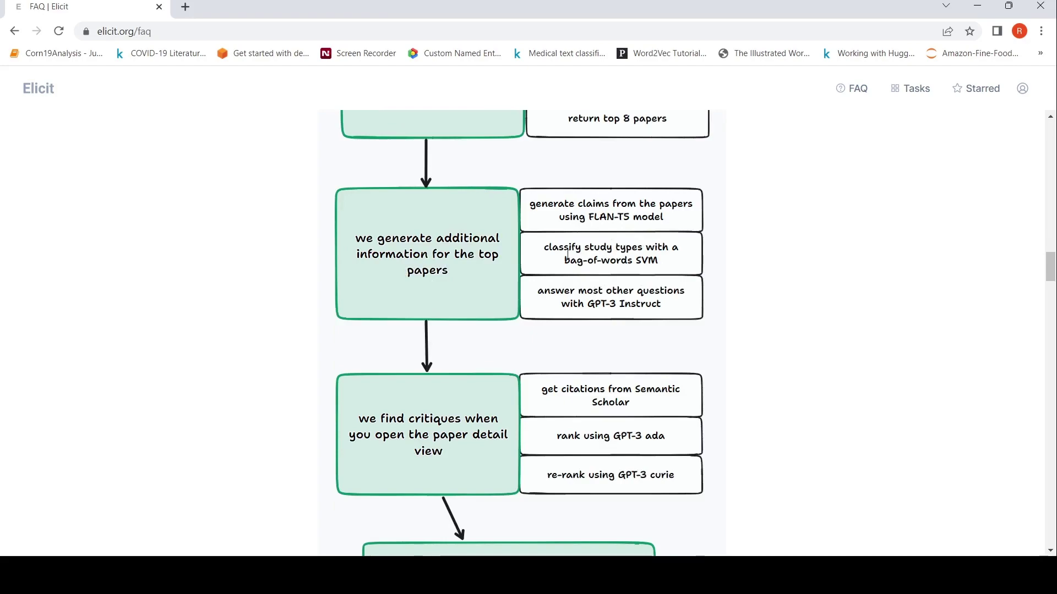
scroll(581, 273, "down", 4)
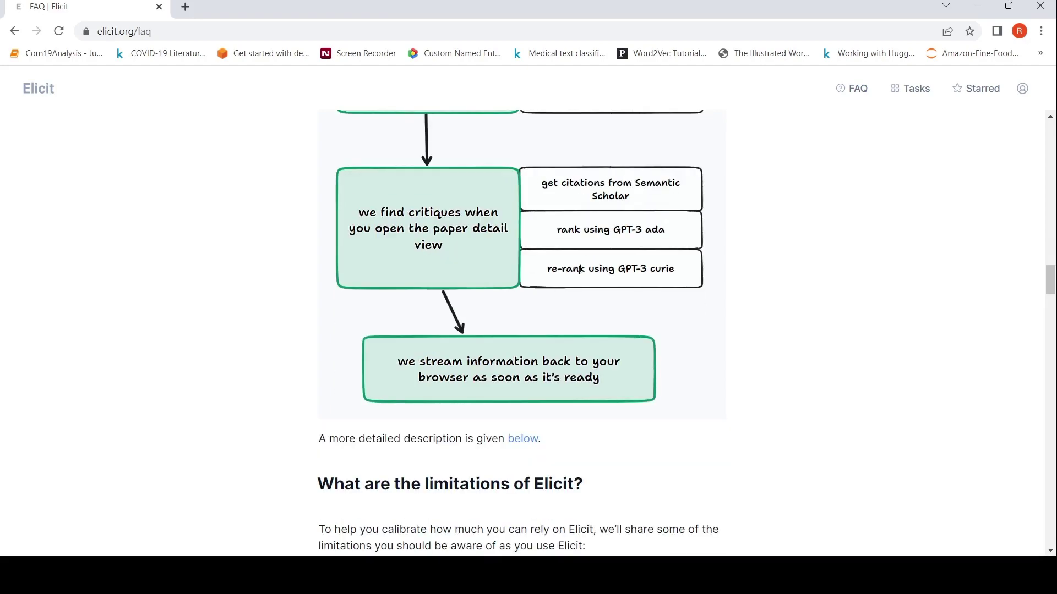
scroll(581, 271, "up", 20)
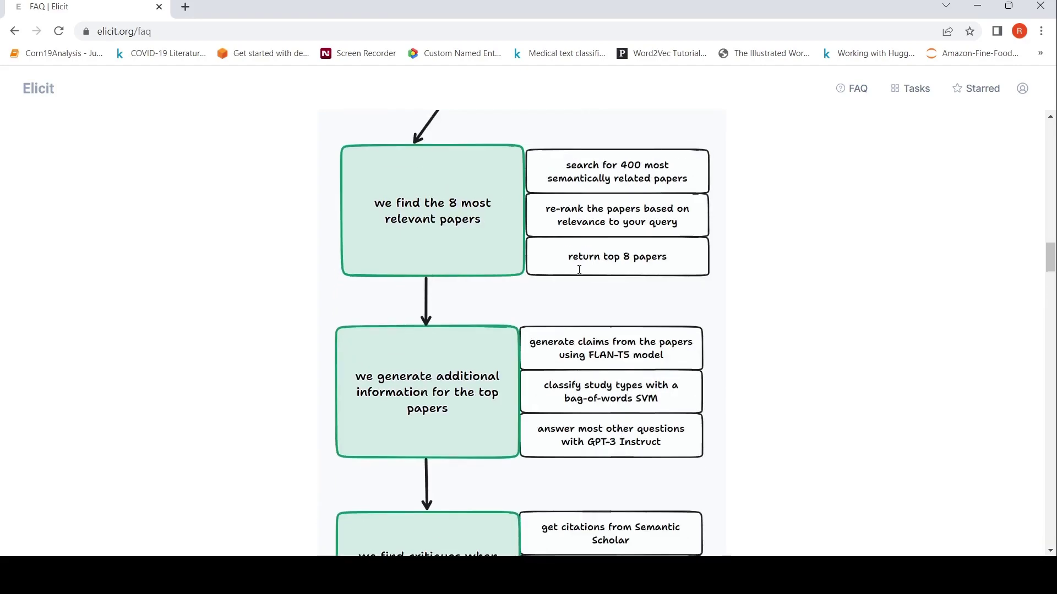
scroll(581, 273, "up", 6)
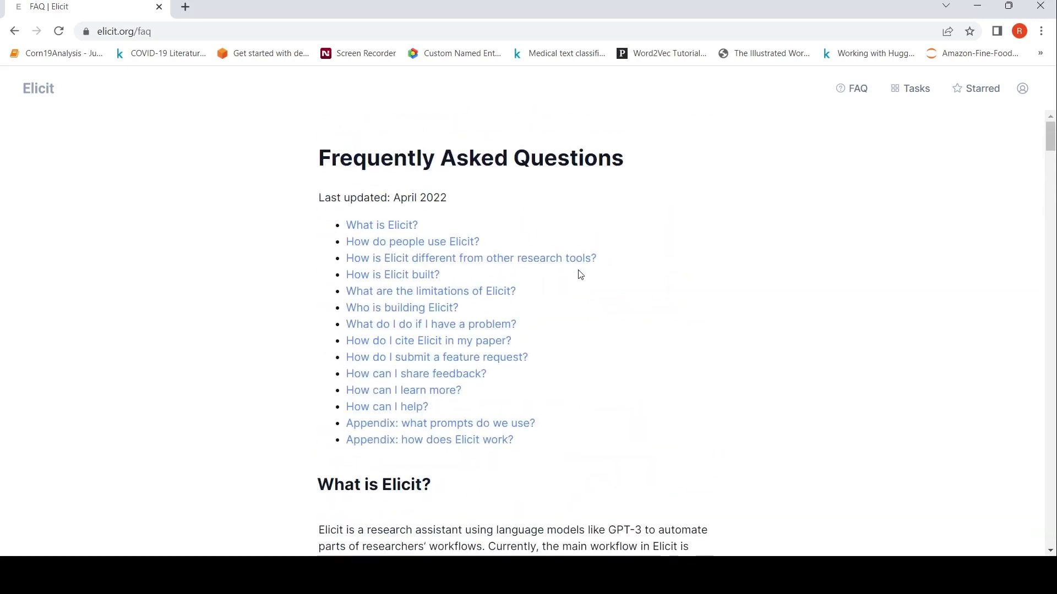